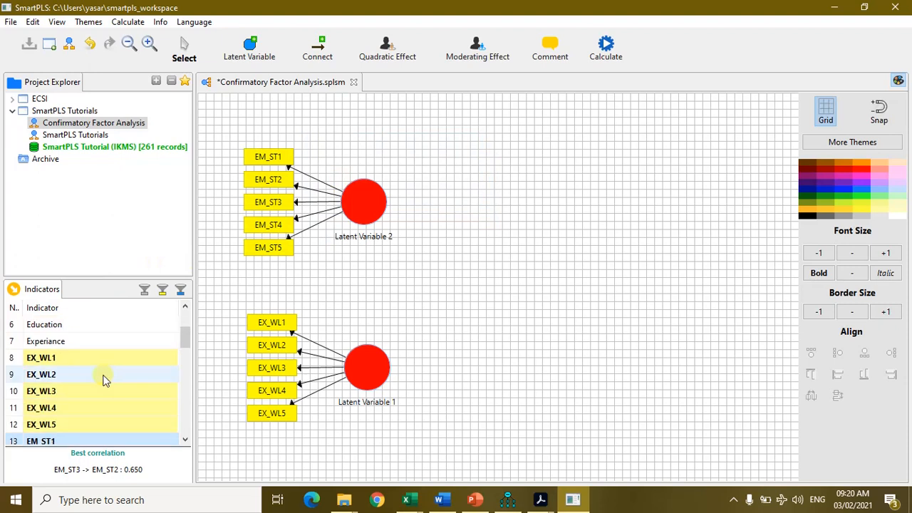
Add a latent variable measured by JB_ANX1 to JB_ANX5 to the model, beside the EM_ST construct
{"action": "scroll", "coordinate": [84, 374], "scroll_direction": "down", "scroll_amount": 1}
{"action": "scroll", "coordinate": [86, 374], "scroll_direction": "up", "scroll_amount": 1}
{"action": "scroll", "coordinate": [86, 375], "scroll_direction": "down", "scroll_amount": 2}
{"action": "scroll", "coordinate": [86, 376], "scroll_direction": "down", "scroll_amount": 2}
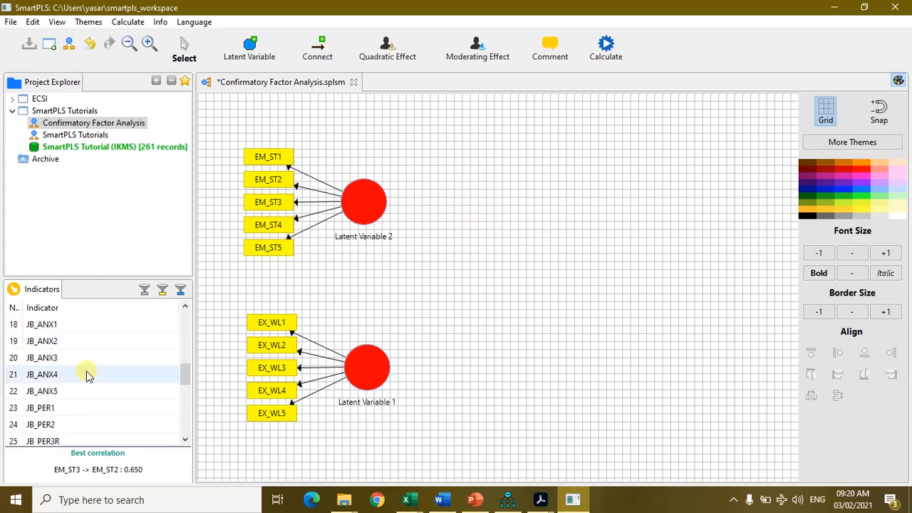
{"action": "left_click", "coordinate": [66, 329]}
{"action": "key", "text": "shift+Down"}
{"action": "key", "text": "shift+Down"}
{"action": "key", "text": "shift+Down"}
{"action": "key", "text": "shift+Down"}
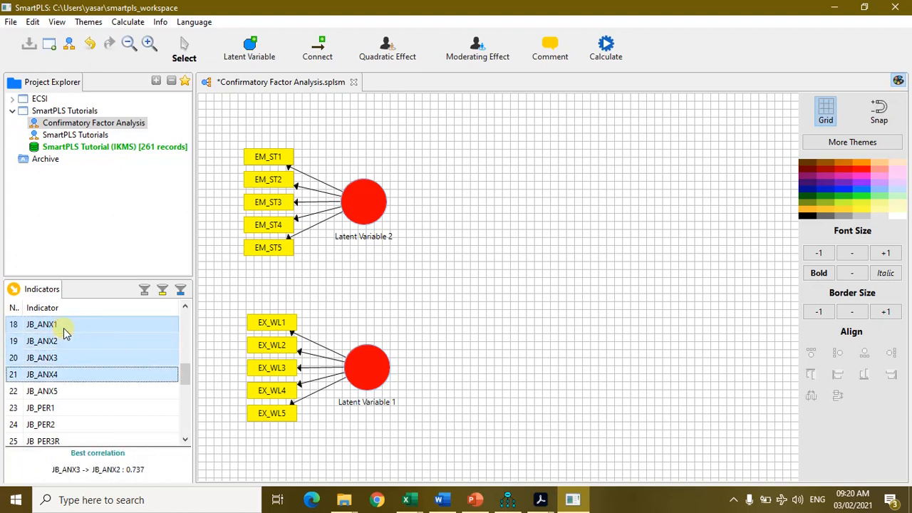
{"action": "left_click_drag", "start_coordinate": [63, 340], "coordinate": [542, 236]}
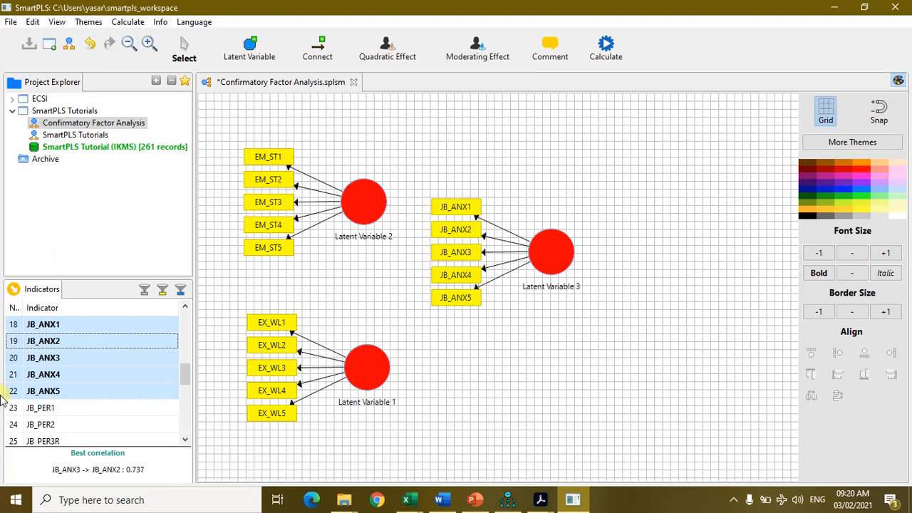
Add a latent variable measured by JB_PER1 to JB_PER7, including JB_PER3R and JB_PER6R, beyond the JB_ANX construct
{"action": "scroll", "coordinate": [75, 392], "scroll_direction": "down", "scroll_amount": 1}
{"action": "left_click", "coordinate": [49, 359]}
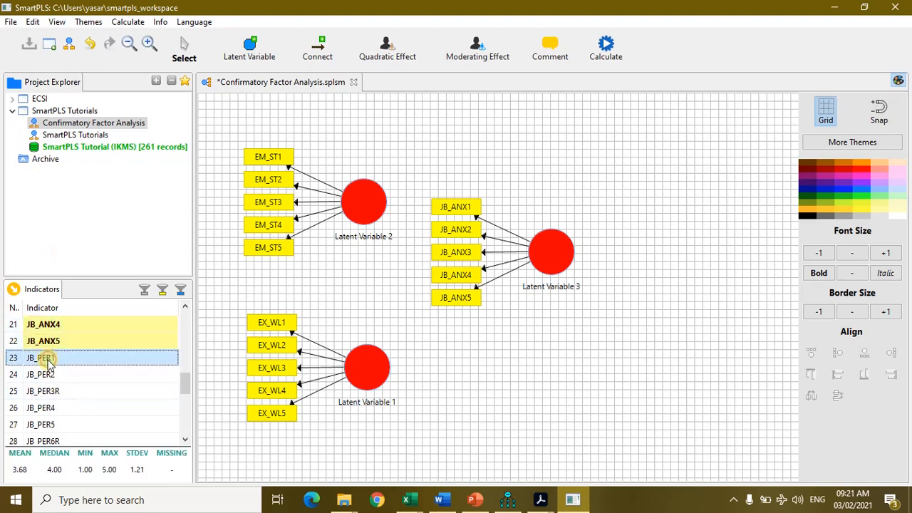
{"action": "key", "text": "shift+Down"}
{"action": "key", "text": "shift+Down"}
{"action": "key", "text": "shift+Down"}
{"action": "key", "text": "shift+Down"}
{"action": "key", "text": "shift+Down"}
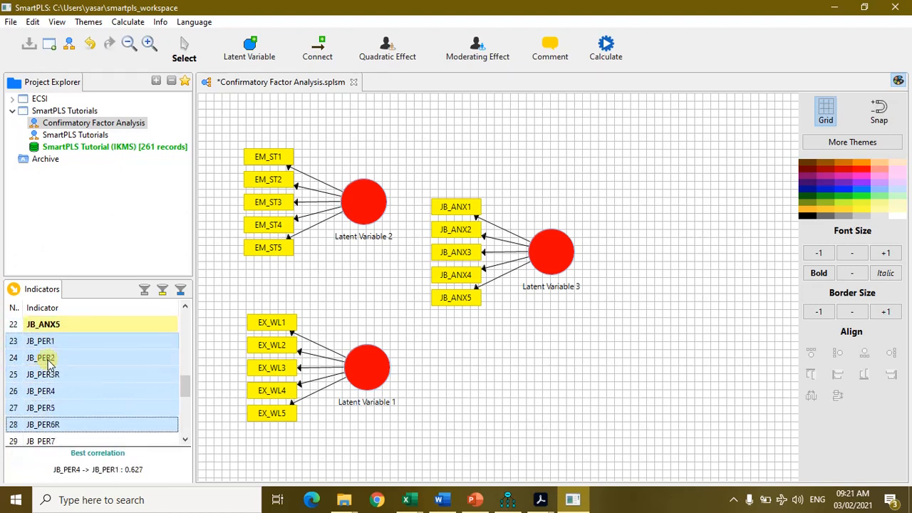
{"action": "key", "text": "shift+Down"}
{"action": "left_click_drag", "start_coordinate": [47, 363], "coordinate": [702, 209]}
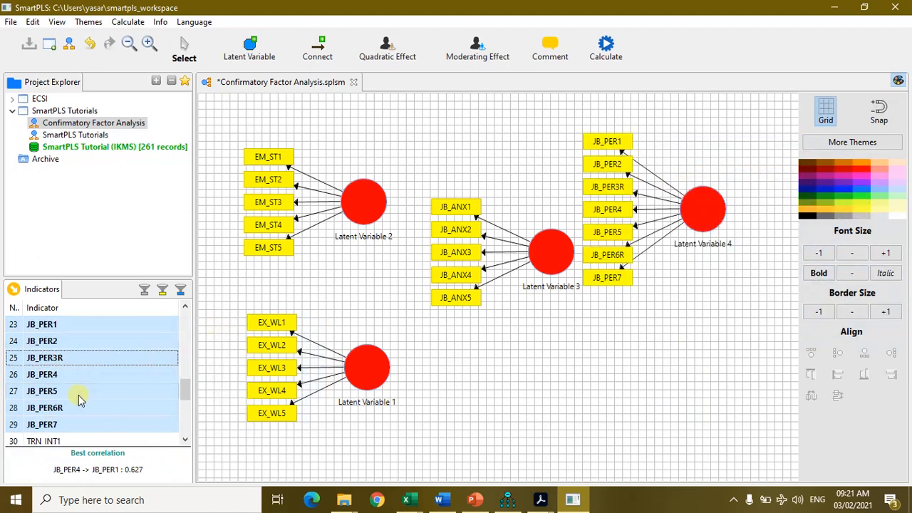
Add a latent variable measured by TRN_INT1 to TRN_INT5 to the model, below the JB_PER construct
{"action": "scroll", "coordinate": [77, 384], "scroll_direction": "down", "scroll_amount": 3}
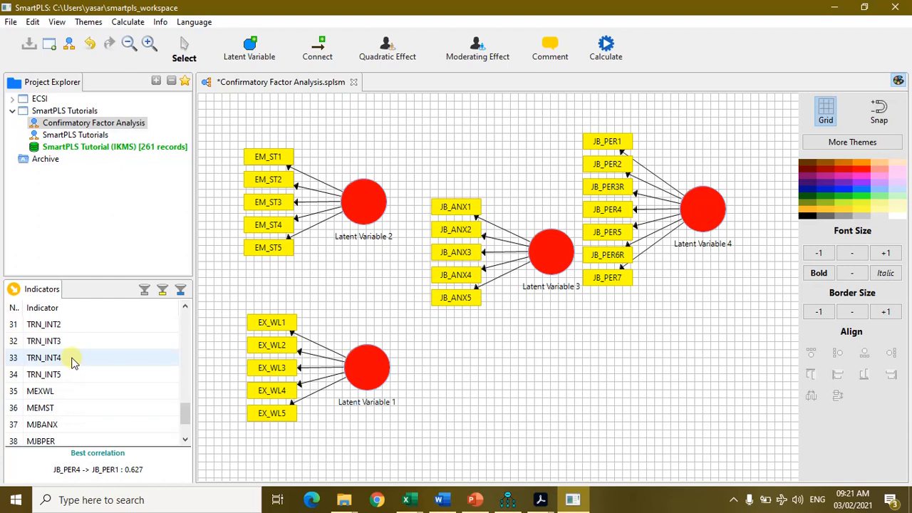
{"action": "scroll", "coordinate": [71, 362], "scroll_direction": "up", "scroll_amount": 1}
{"action": "left_click", "coordinate": [66, 362]}
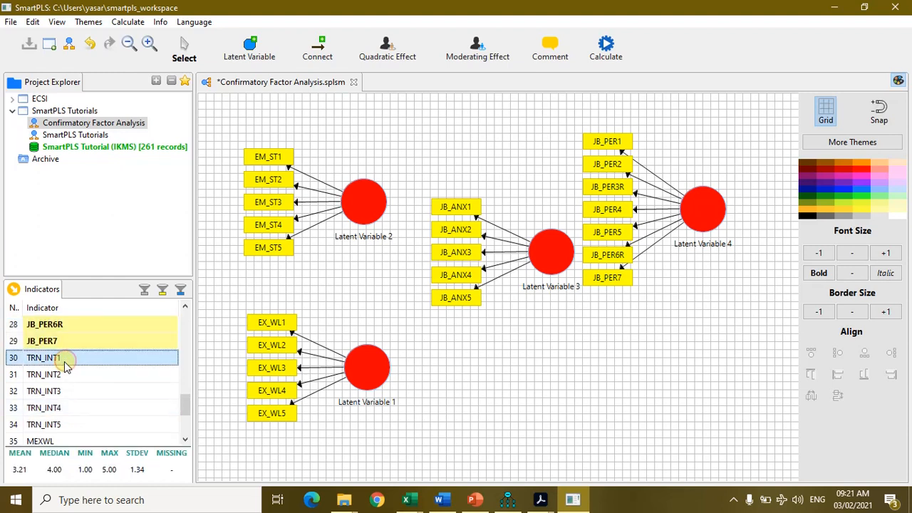
{"action": "key", "text": "shift+Down"}
{"action": "key", "text": "shift+Down"}
{"action": "key", "text": "shift+Down"}
{"action": "key", "text": "shift+Down"}
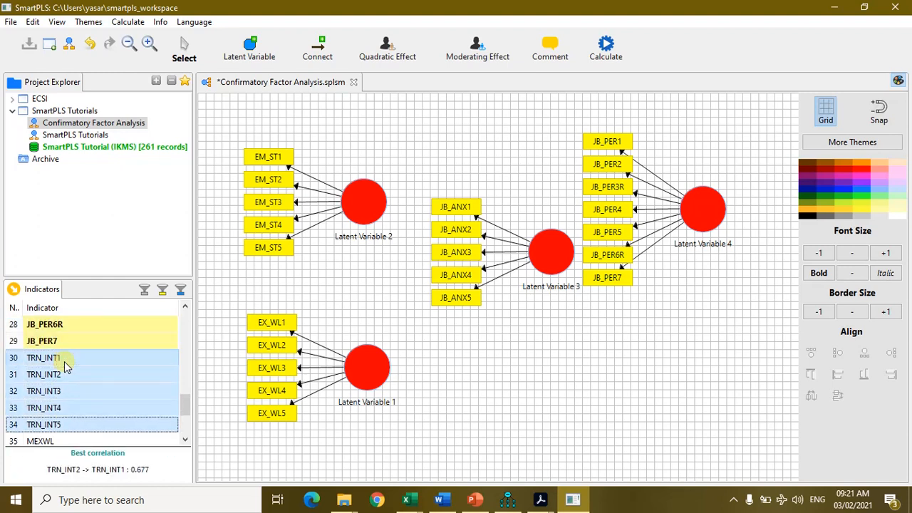
{"action": "left_click_drag", "start_coordinate": [59, 388], "coordinate": [711, 372]}
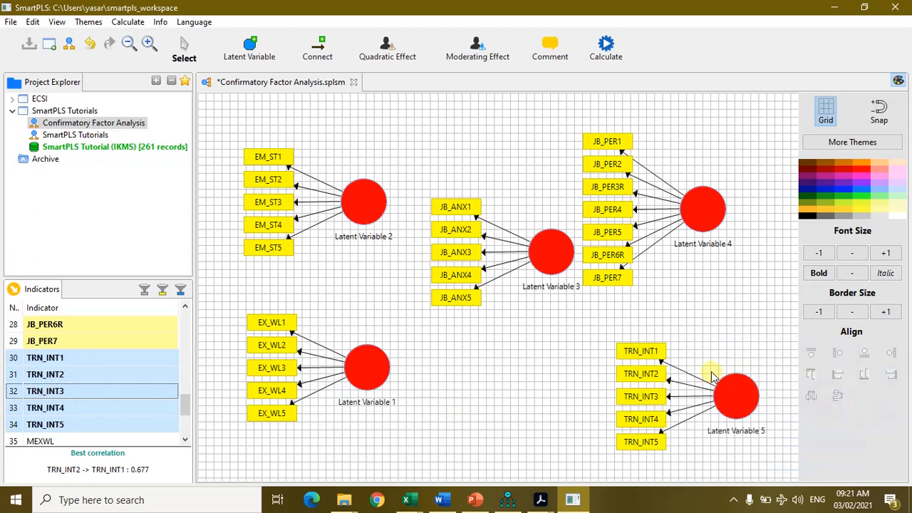
Hide the theme settings and space the five constructs apart, with EM_ST above EX_WL and JB_PER above TRN_INT
{"action": "left_click", "coordinate": [899, 81]}
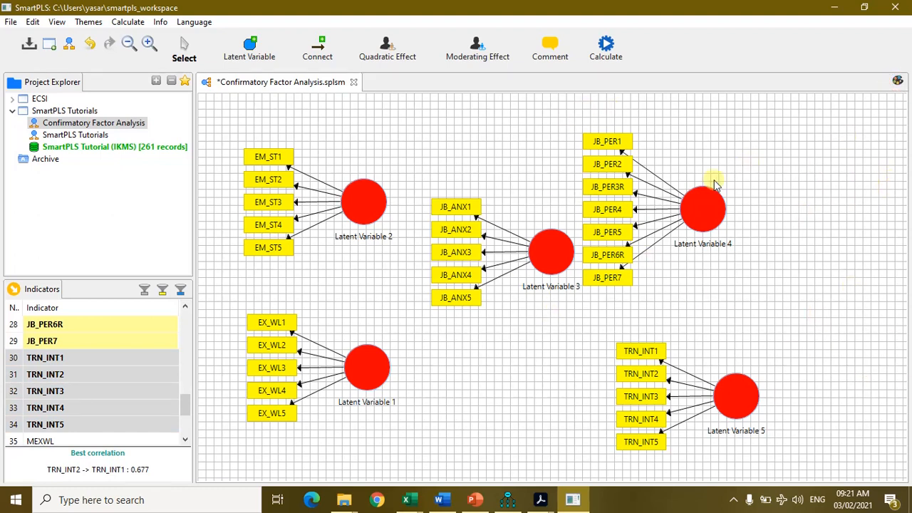
{"action": "left_click", "coordinate": [702, 206]}
{"action": "left_click_drag", "start_coordinate": [702, 206], "coordinate": [748, 194]}
{"action": "left_click_drag", "start_coordinate": [735, 401], "coordinate": [774, 392]}
{"action": "left_click_drag", "start_coordinate": [539, 249], "coordinate": [537, 217]}
{"action": "left_click", "coordinate": [360, 206]}
{"action": "left_click_drag", "start_coordinate": [360, 207], "coordinate": [362, 194]}
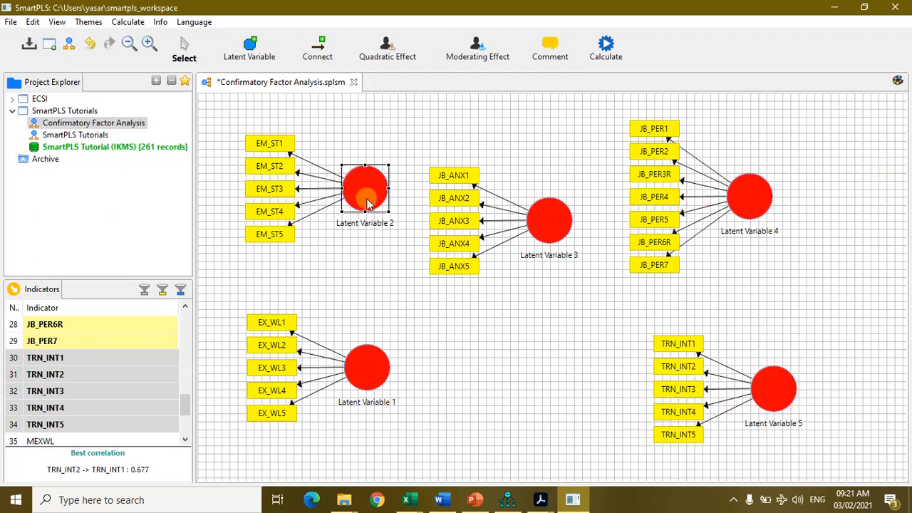
{"action": "left_click_drag", "start_coordinate": [366, 378], "coordinate": [364, 399]}
{"action": "left_click_drag", "start_coordinate": [372, 187], "coordinate": [371, 226]}
{"action": "left_click_drag", "start_coordinate": [786, 389], "coordinate": [770, 384]}
Align the indicators of the JB_PER and TRN_INT constructs right and those of the JB_ANX construct on top
{"action": "left_click", "coordinate": [755, 194]}
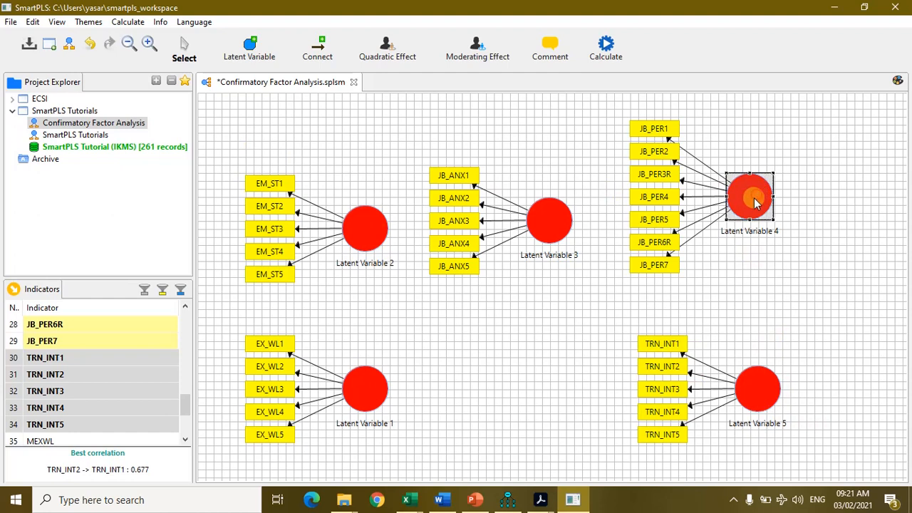
{"action": "right_click", "coordinate": [756, 193]}
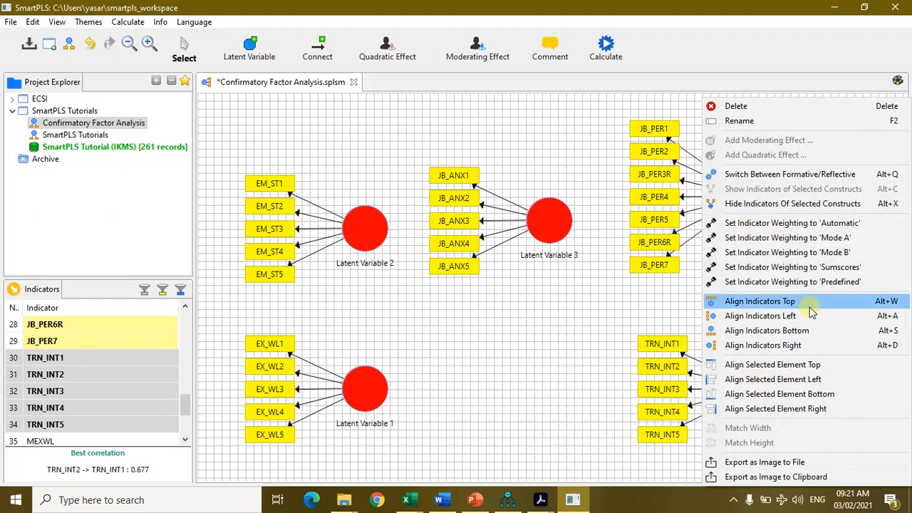
{"action": "left_click", "coordinate": [788, 344]}
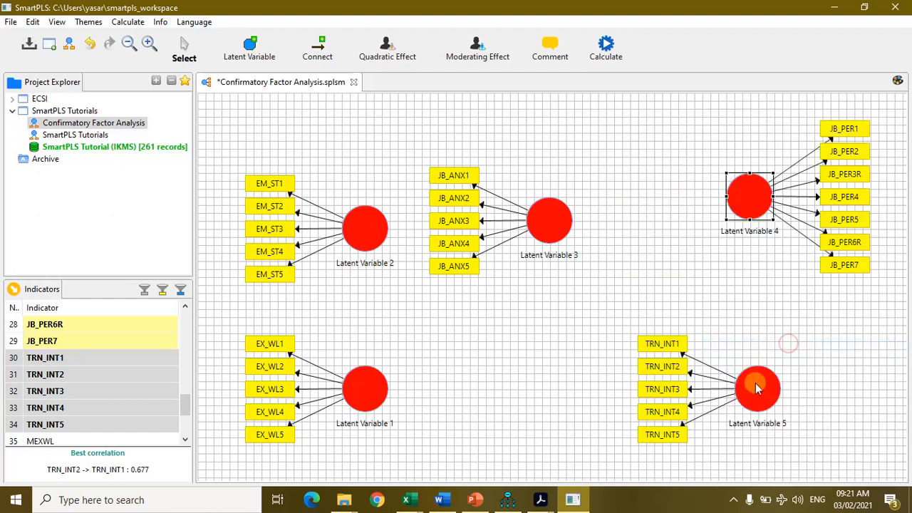
{"action": "right_click", "coordinate": [757, 387]}
{"action": "left_click", "coordinate": [783, 345]}
{"action": "right_click", "coordinate": [555, 216]}
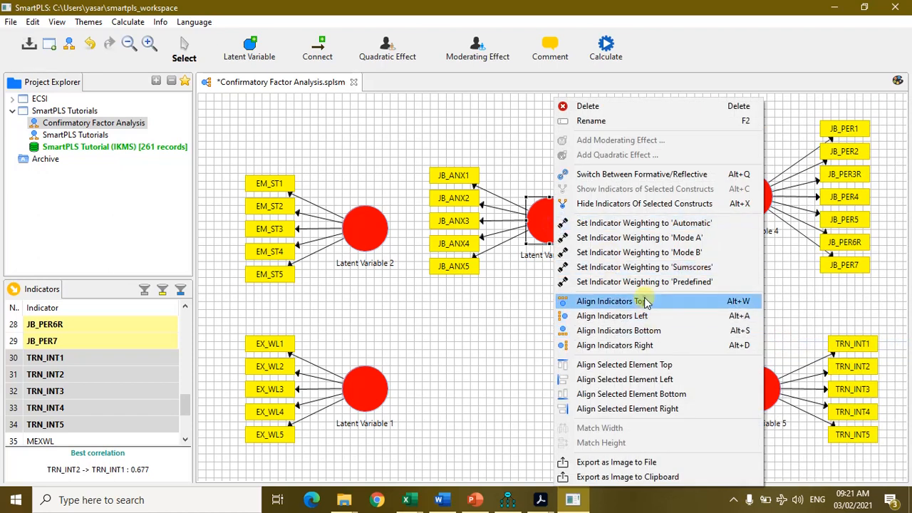
{"action": "left_click", "coordinate": [645, 303]}
Move the JB_PER construct down in line above the TRN_INT construct, and raise the JB_ANX construct slightly
{"action": "left_click_drag", "start_coordinate": [738, 205], "coordinate": [750, 267]}
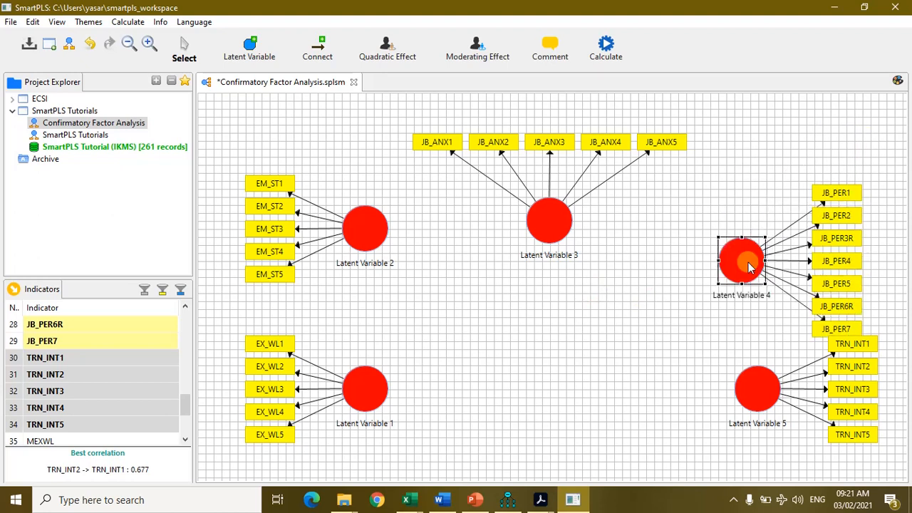
{"action": "left_click_drag", "start_coordinate": [752, 388], "coordinate": [736, 396]}
{"action": "left_click_drag", "start_coordinate": [736, 264], "coordinate": [727, 248]}
{"action": "left_click", "coordinate": [746, 398]}
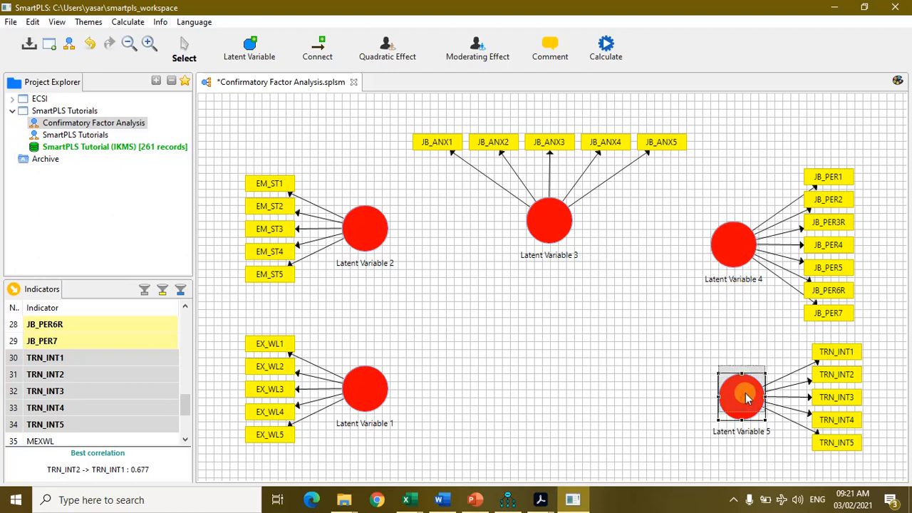
{"action": "left_click_drag", "start_coordinate": [742, 398], "coordinate": [733, 389]}
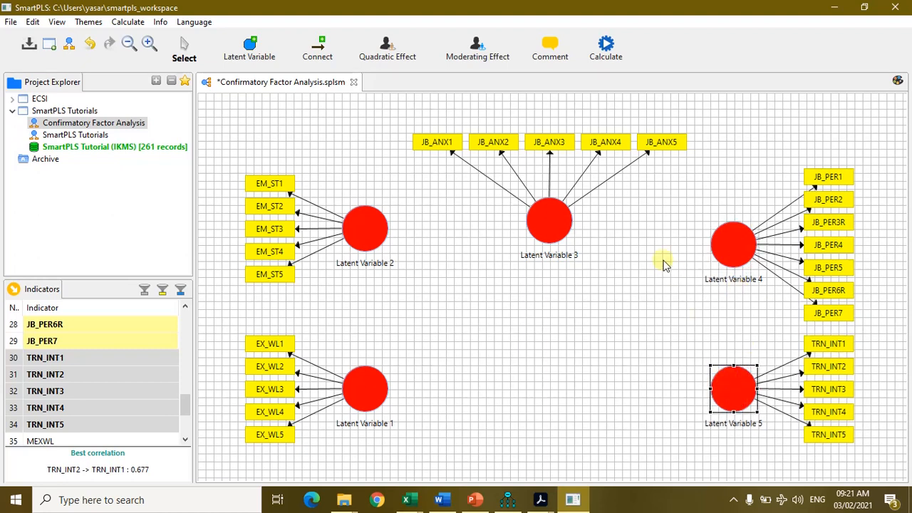
{"action": "left_click_drag", "start_coordinate": [574, 235], "coordinate": [562, 214]}
Rename the latent variable with the EM_ST indicators to EMST
{"action": "left_click", "coordinate": [372, 238]}
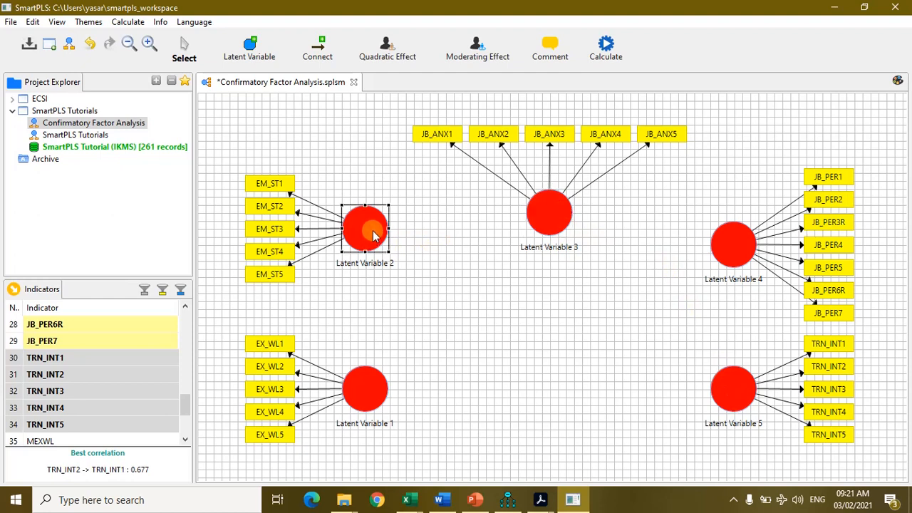
{"action": "double_click", "coordinate": [372, 238]}
{"action": "type", "text": "EMST"}
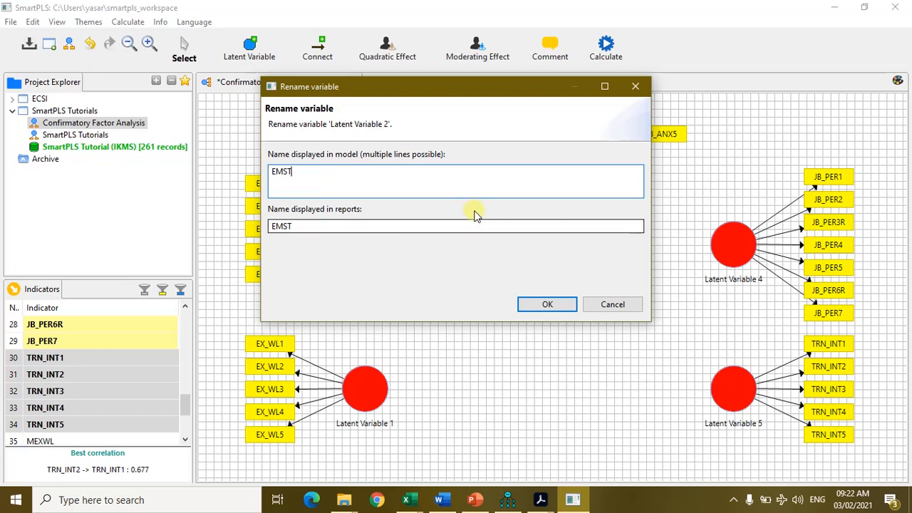
{"action": "left_click", "coordinate": [541, 305]}
Rename the latent variable with the EX_WL indicators to EXWL
{"action": "double_click", "coordinate": [365, 392]}
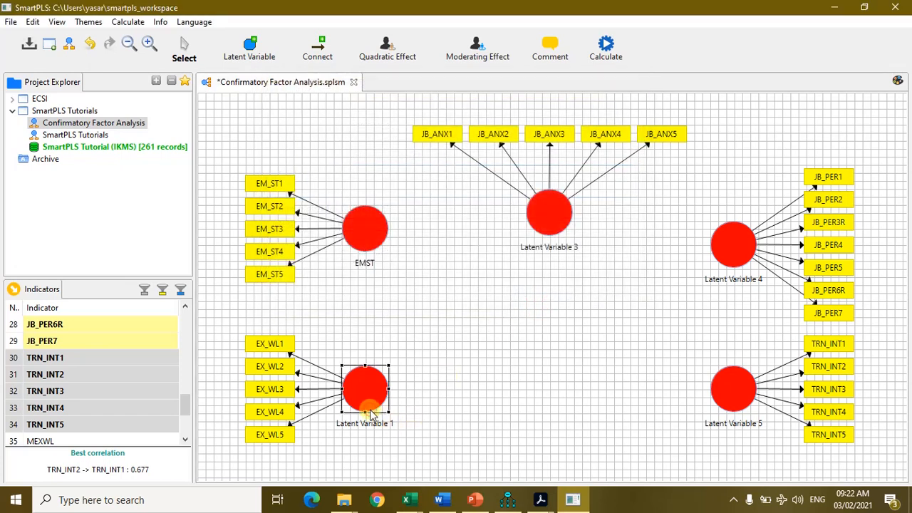
{"action": "type", "text": "E"}
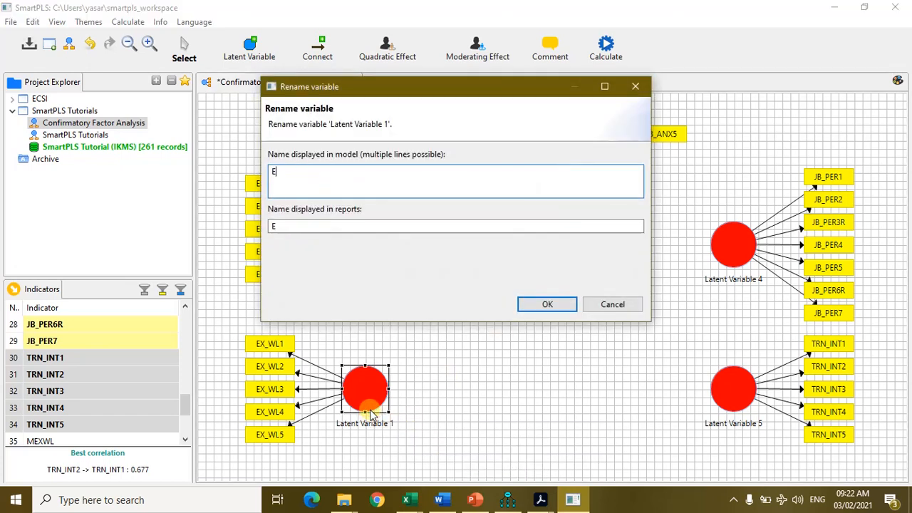
{"action": "type", "text": "XWL"}
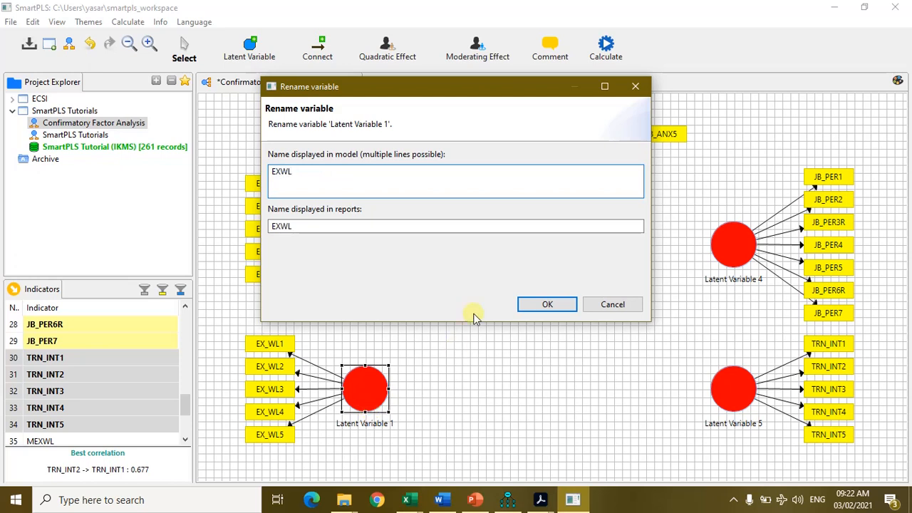
{"action": "left_click", "coordinate": [547, 304]}
Rename the latent variable with the JB_ANX indicators to JBANX
{"action": "left_click", "coordinate": [552, 237]}
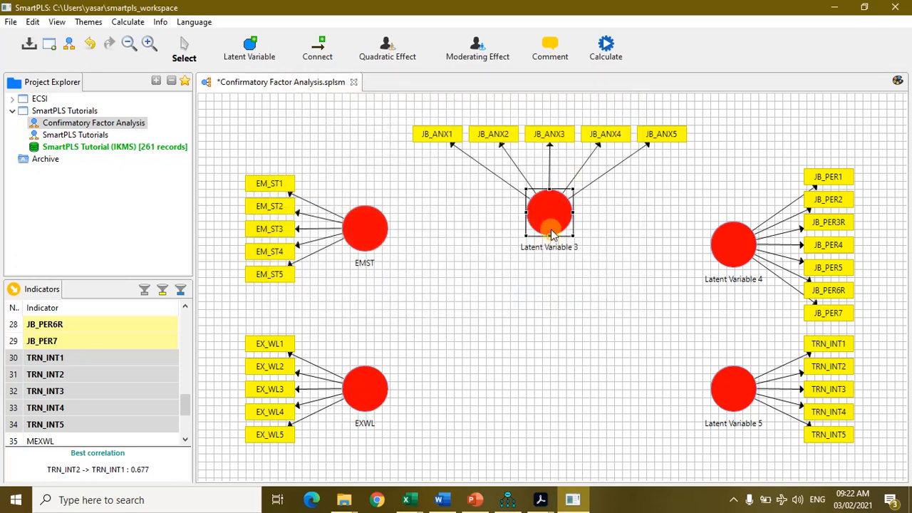
{"action": "double_click", "coordinate": [553, 229]}
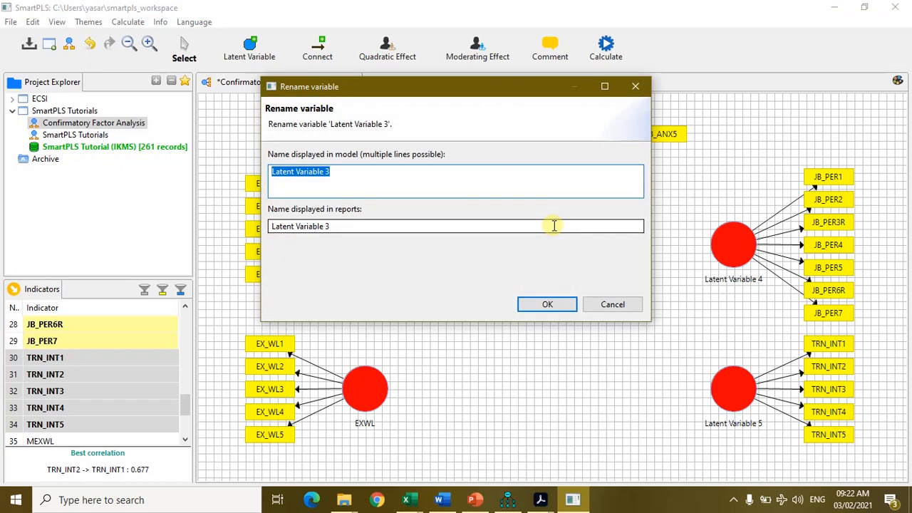
{"action": "type", "text": "JBANX"}
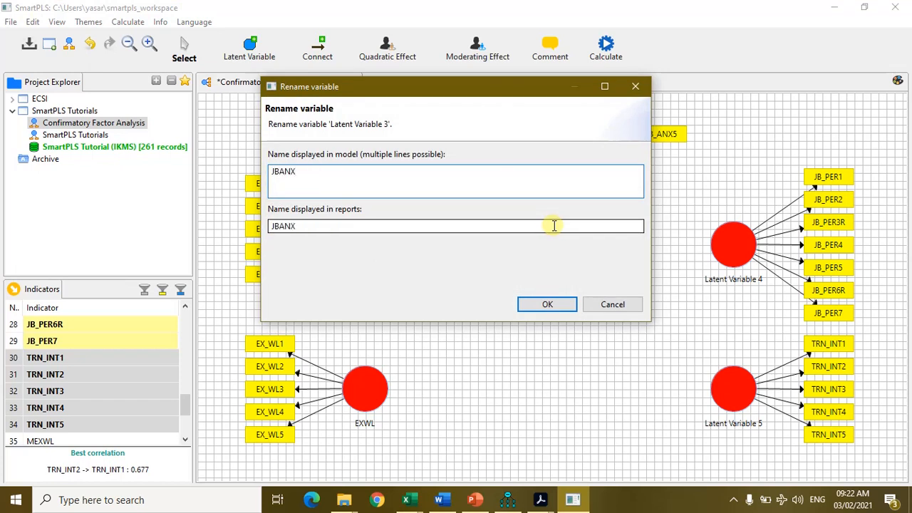
{"action": "left_click", "coordinate": [547, 305]}
Rename the latent variable with the JB_PER indicators to JBPER
{"action": "left_click", "coordinate": [734, 247]}
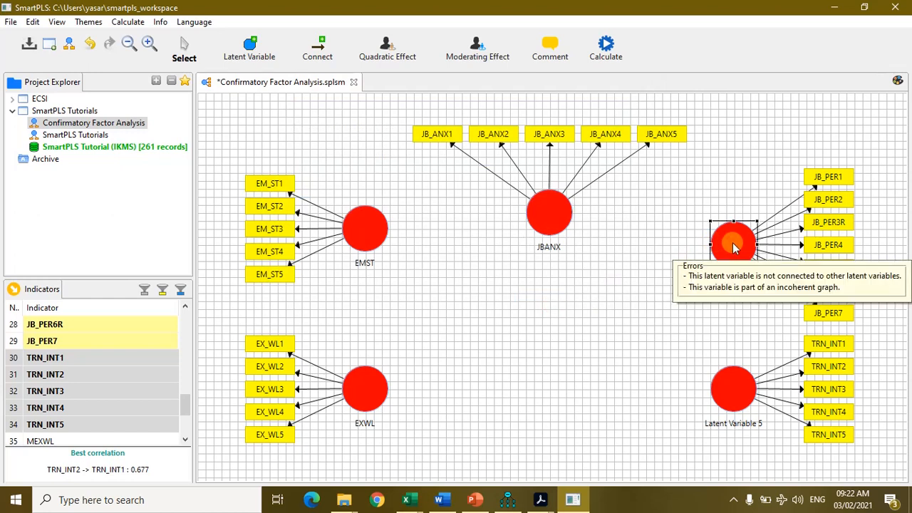
{"action": "double_click", "coordinate": [735, 247]}
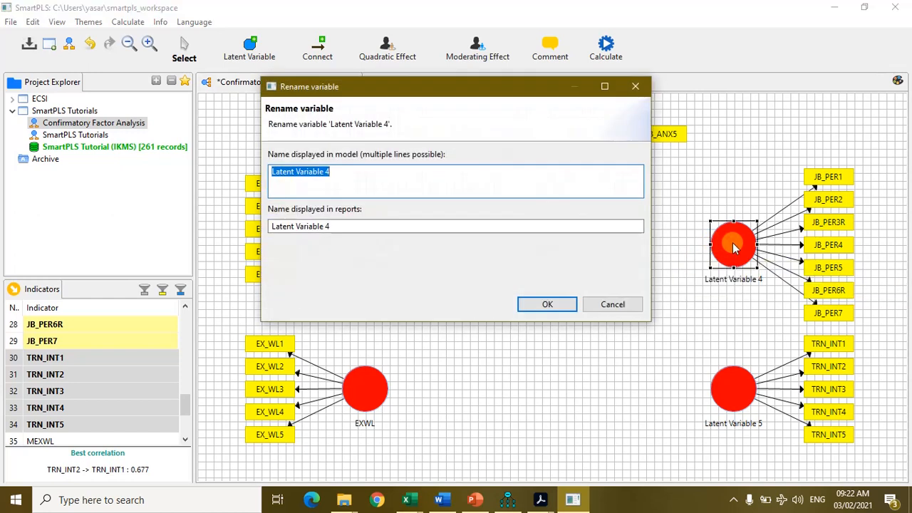
{"action": "type", "text": "JBPER"}
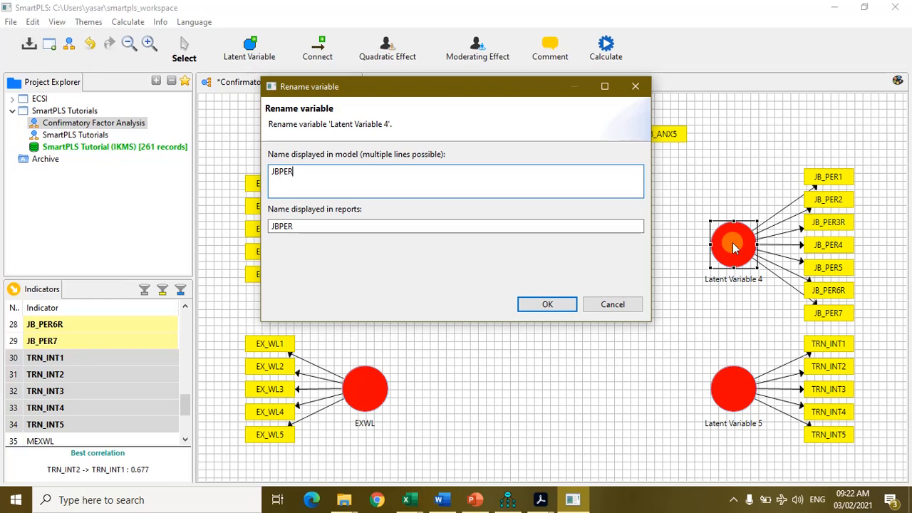
{"action": "left_click", "coordinate": [546, 304]}
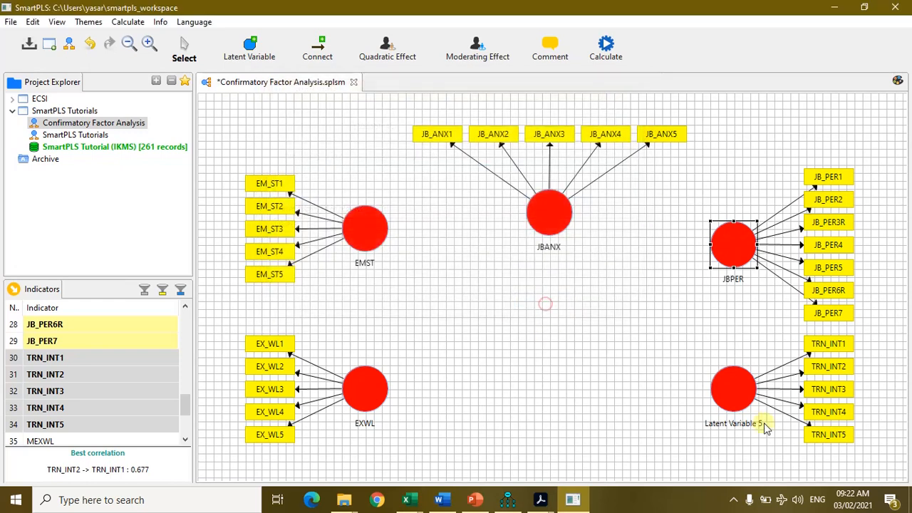
Rename the latent variable with the TRN_INT indicators to TRNINT
{"action": "left_click", "coordinate": [733, 404]}
{"action": "double_click", "coordinate": [736, 409]}
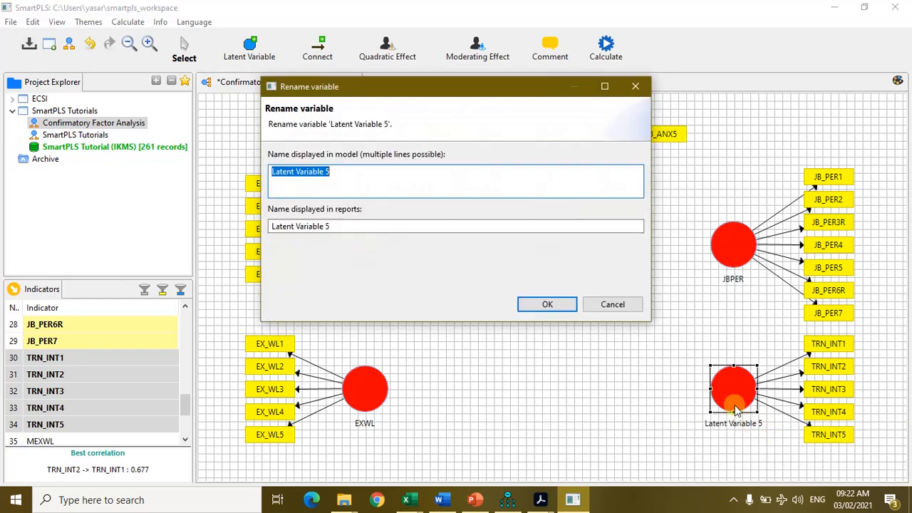
{"action": "type", "text": "T"}
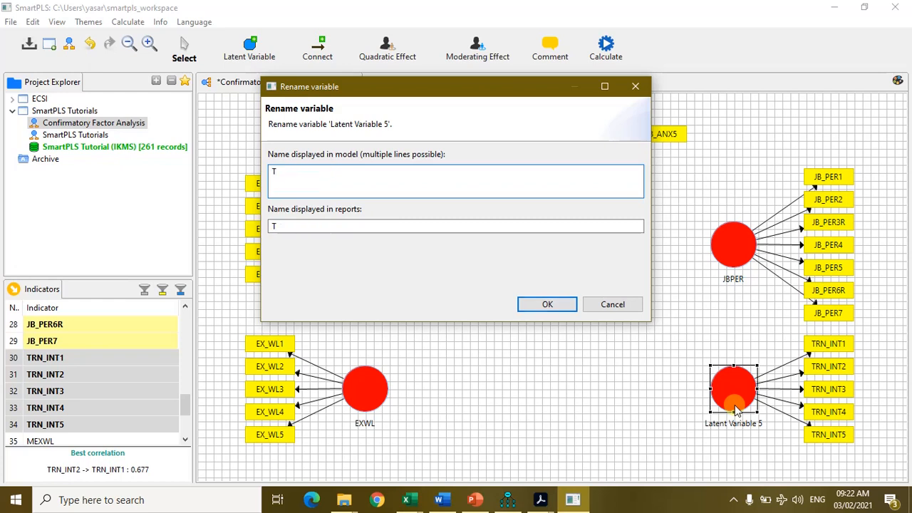
{"action": "type", "text": "RNINT"}
{"action": "left_click", "coordinate": [540, 303]}
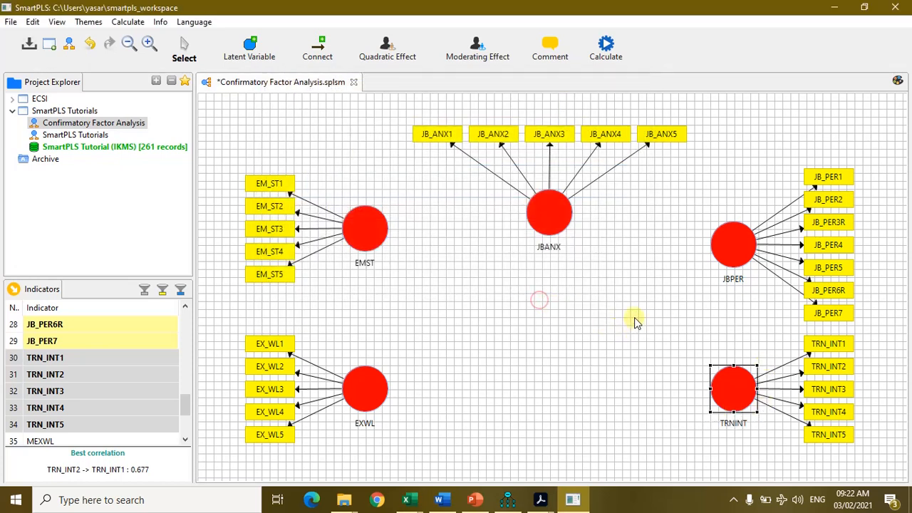
Connect the EXWL construct to TRNINT, JBPER and JBANX with paths starting from EXWL
{"action": "left_click", "coordinate": [312, 56]}
{"action": "left_click", "coordinate": [369, 243]}
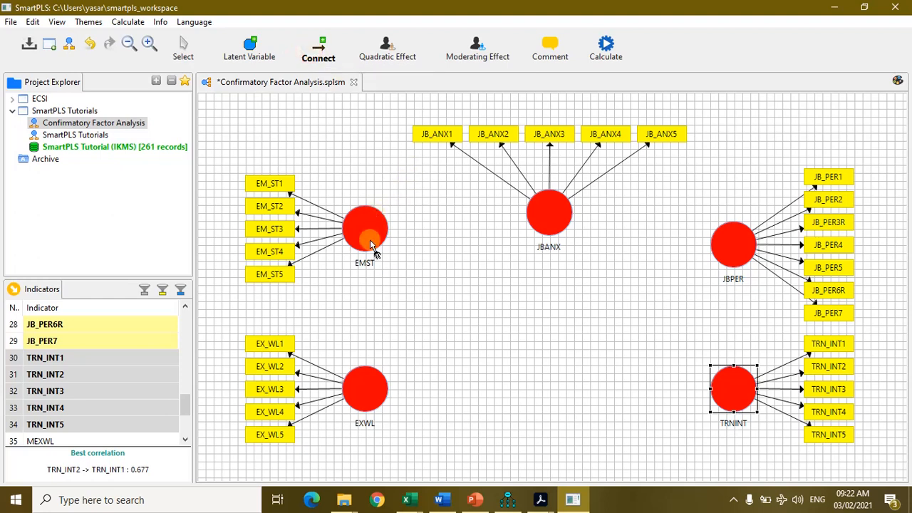
{"action": "left_click", "coordinate": [384, 397]}
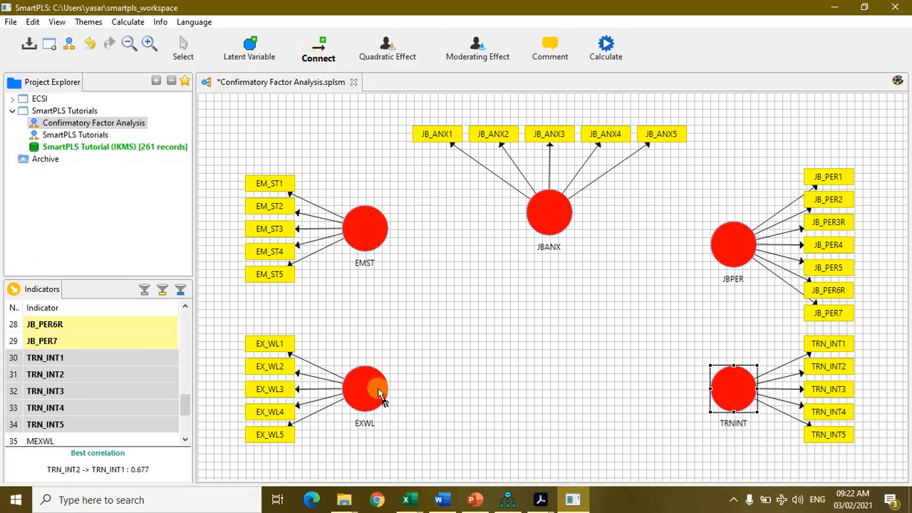
{"action": "left_click", "coordinate": [723, 405]}
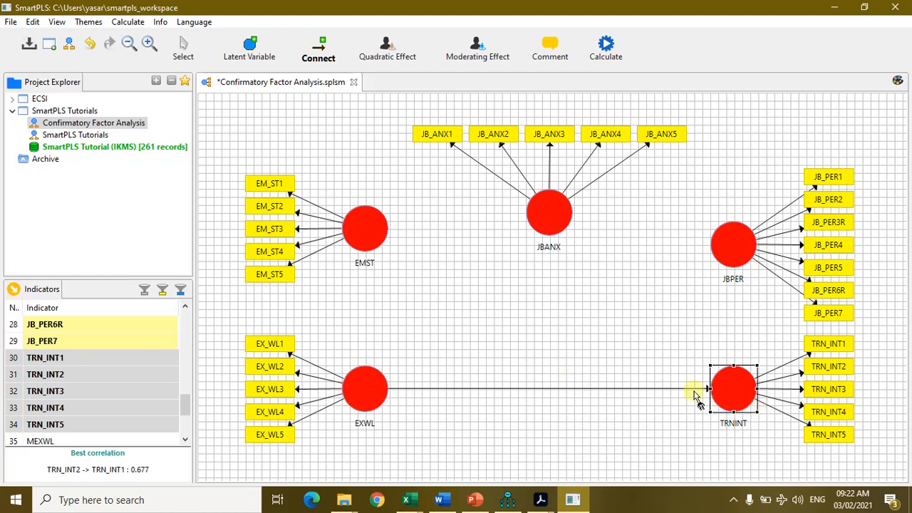
{"action": "left_click", "coordinate": [738, 242]}
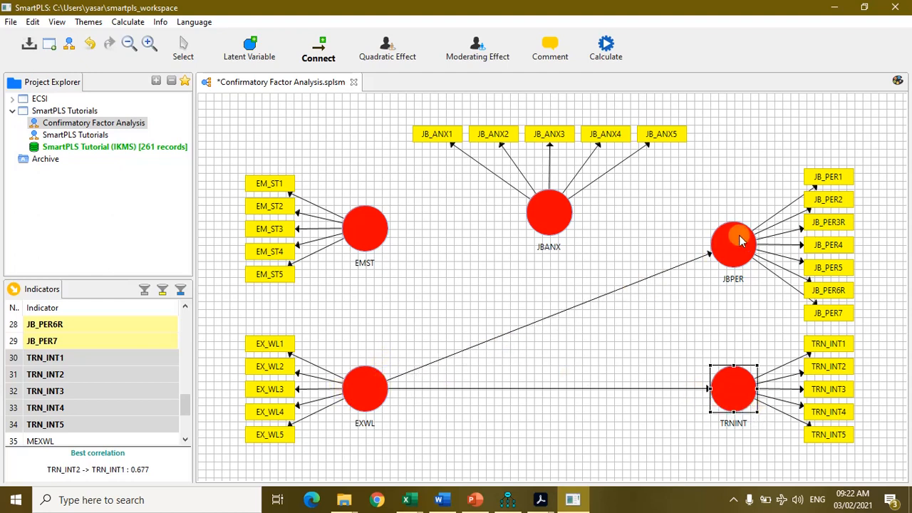
{"action": "left_click", "coordinate": [385, 381]}
{"action": "left_click", "coordinate": [552, 214]}
Draw paths from JBANX to JBPER and TRNINT, a reverse path from JBPER to JBANX, and a path from EMST to JBANX
{"action": "left_click", "coordinate": [554, 217]}
{"action": "left_click", "coordinate": [734, 246]}
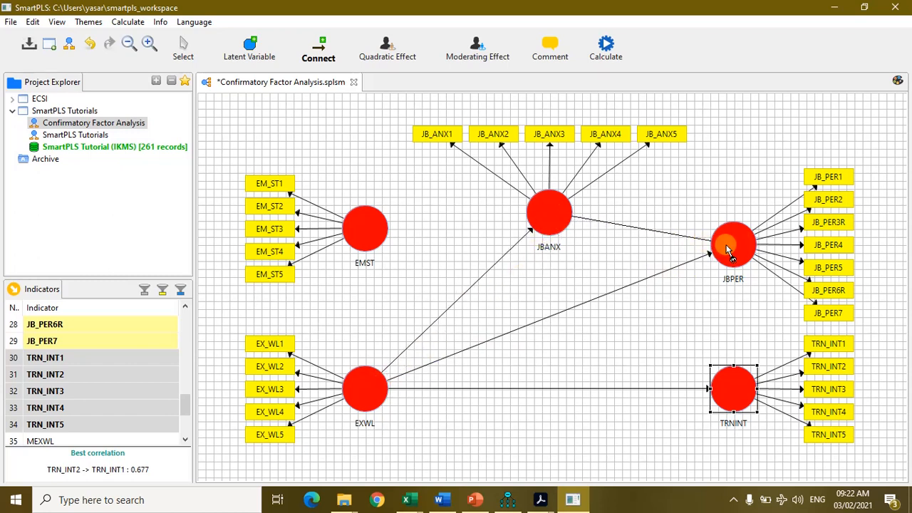
{"action": "left_click", "coordinate": [738, 248]}
{"action": "left_click", "coordinate": [553, 216]}
{"action": "left_click", "coordinate": [721, 400]}
{"action": "left_click", "coordinate": [567, 222]}
{"action": "left_click", "coordinate": [734, 385]}
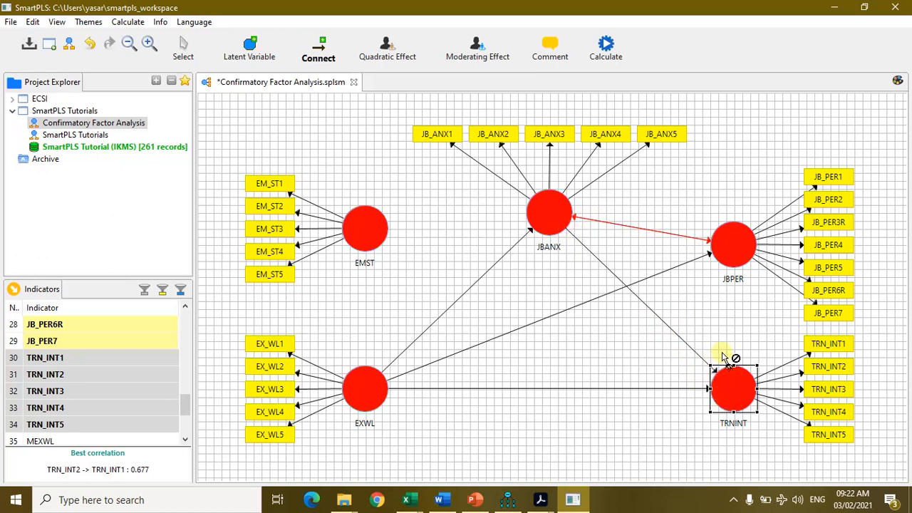
{"action": "left_click", "coordinate": [375, 238]}
{"action": "left_click", "coordinate": [554, 217]}
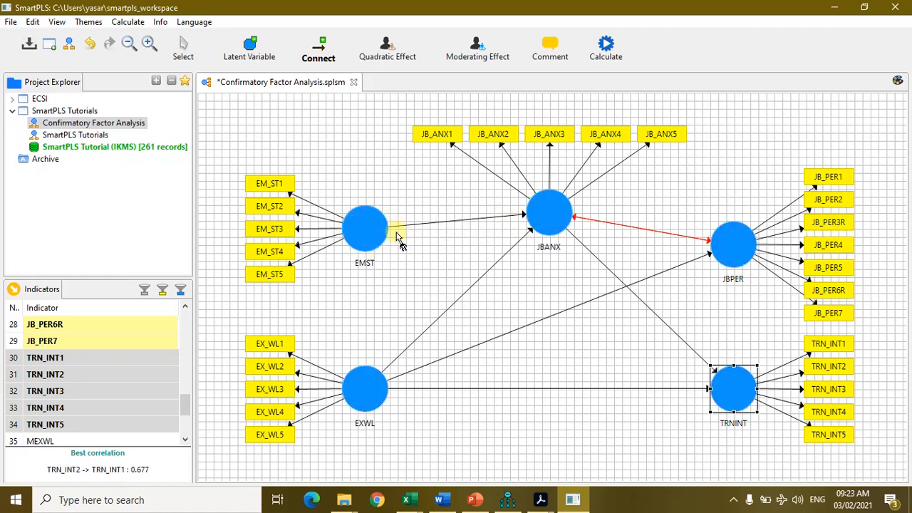
Delete the reverse path running from JBPER to JBANX, keeping the path from JBANX to JBPER
{"action": "left_click", "coordinate": [184, 49]}
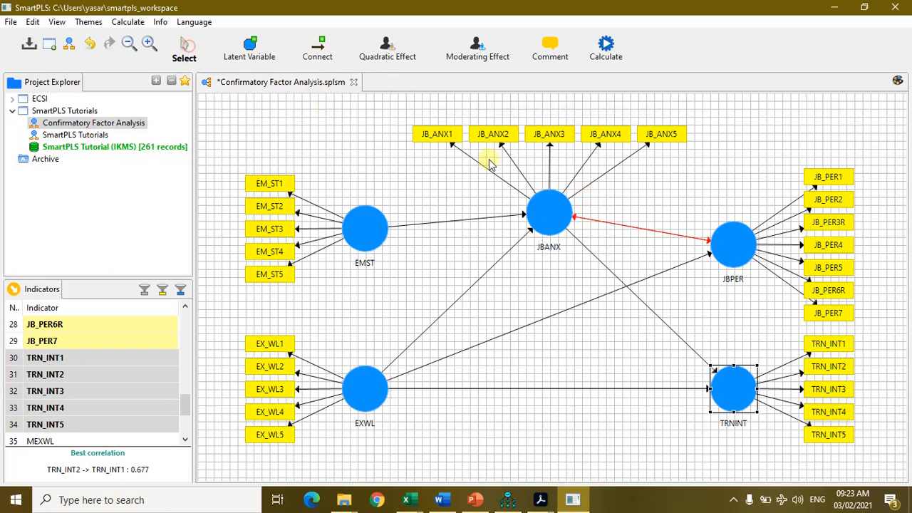
{"action": "left_click", "coordinate": [579, 218]}
{"action": "left_click", "coordinate": [585, 219]}
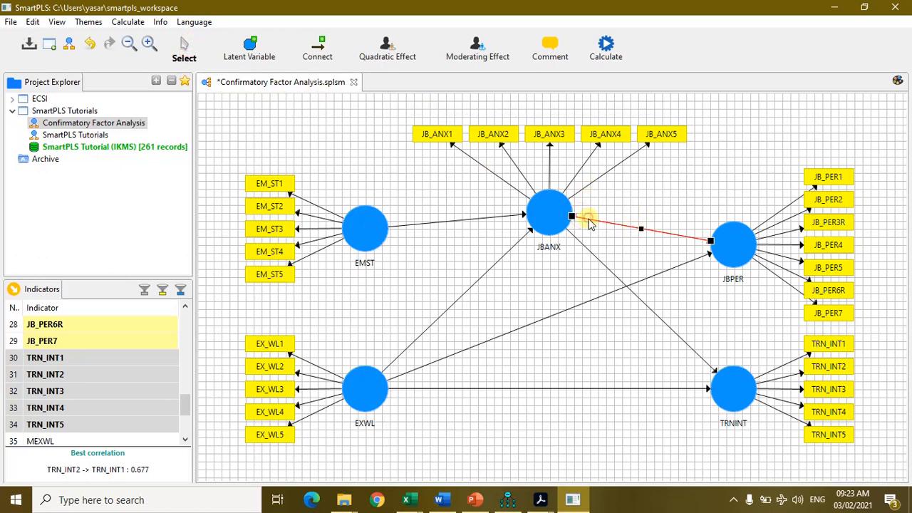
{"action": "left_click", "coordinate": [618, 180]}
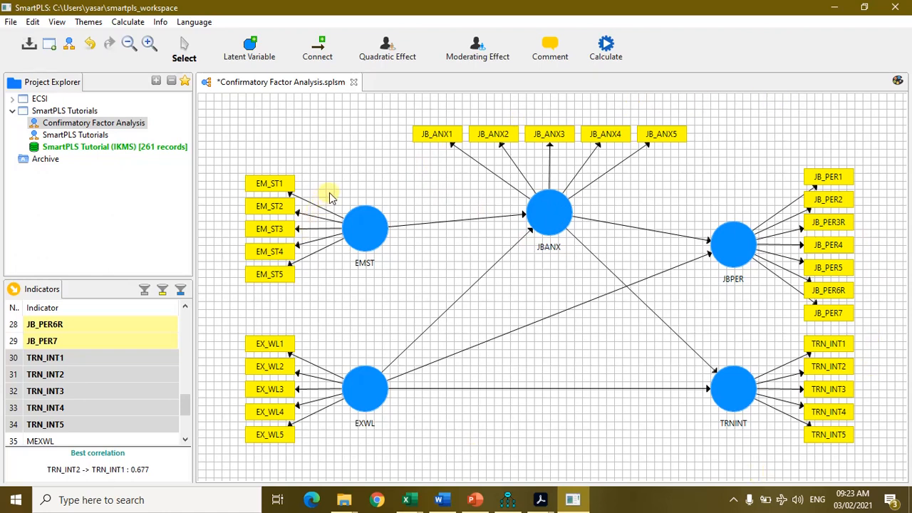
Run the Consistent PLS Algorithm on the model with the Factor weighting scheme and open the full report
{"action": "left_click", "coordinate": [613, 49]}
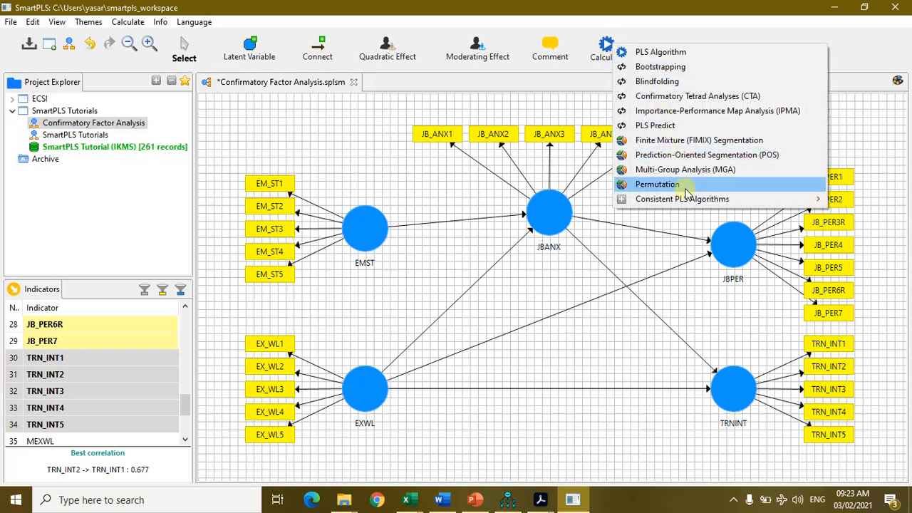
{"action": "mouse_move", "coordinate": [693, 203]}
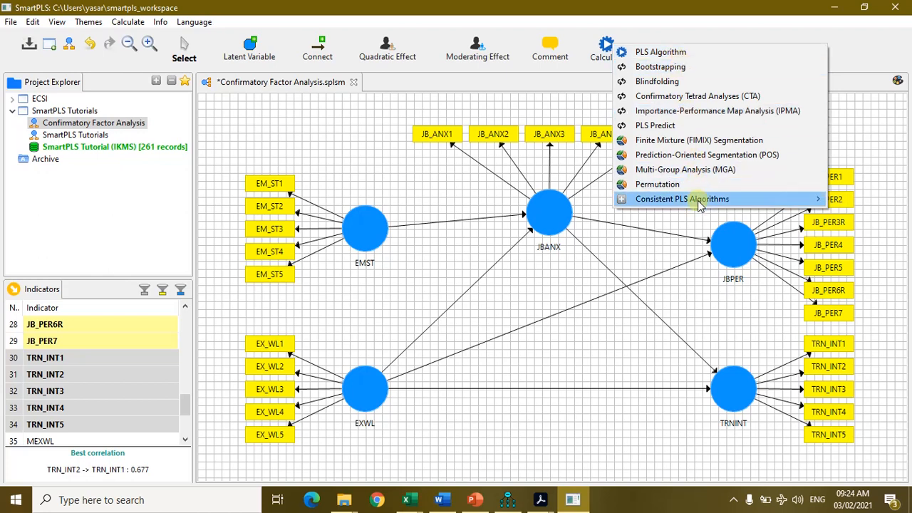
{"action": "mouse_move", "coordinate": [694, 201]}
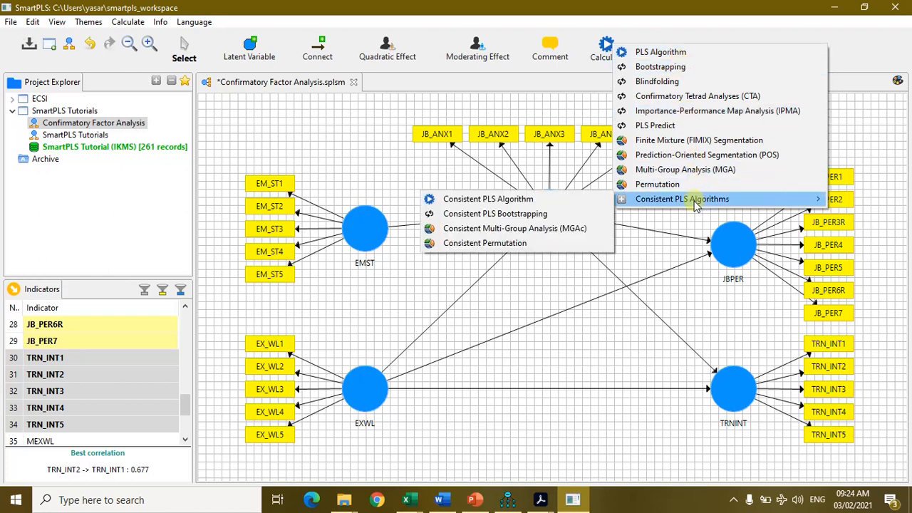
{"action": "left_click", "coordinate": [525, 202]}
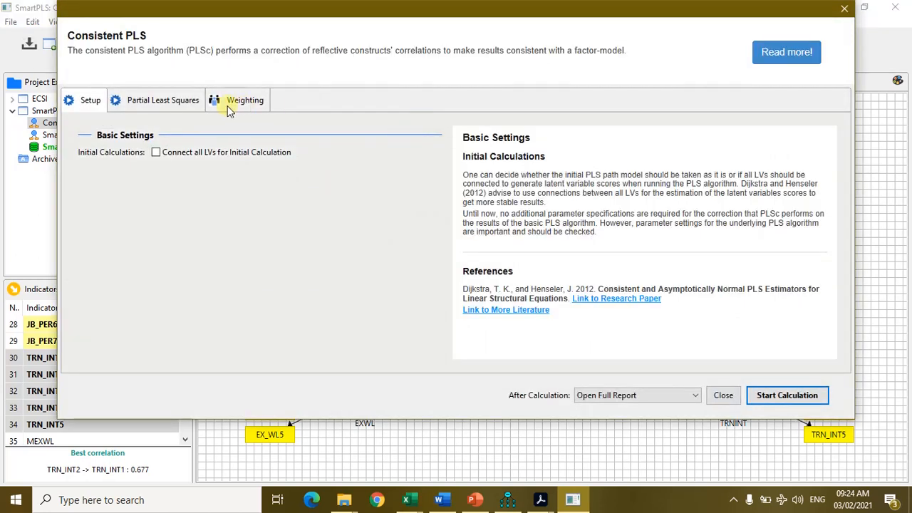
{"action": "left_click", "coordinate": [169, 103]}
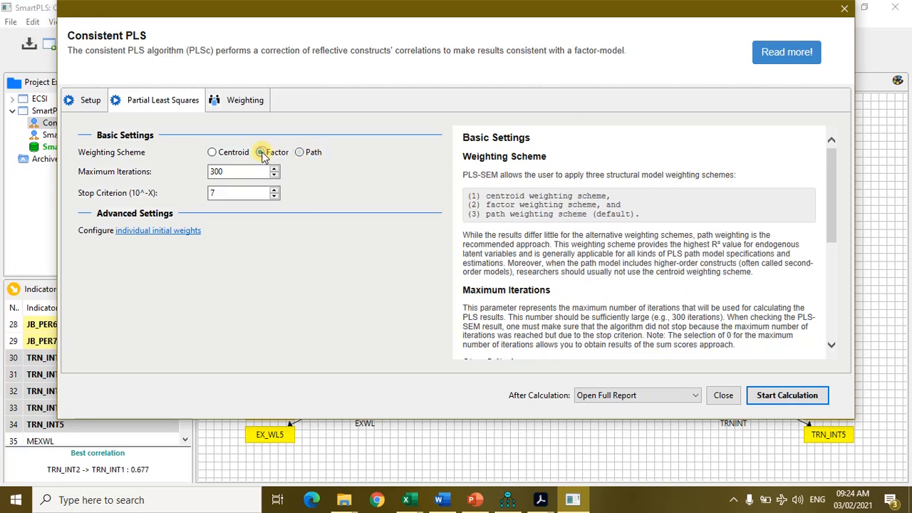
{"action": "left_click", "coordinate": [789, 397]}
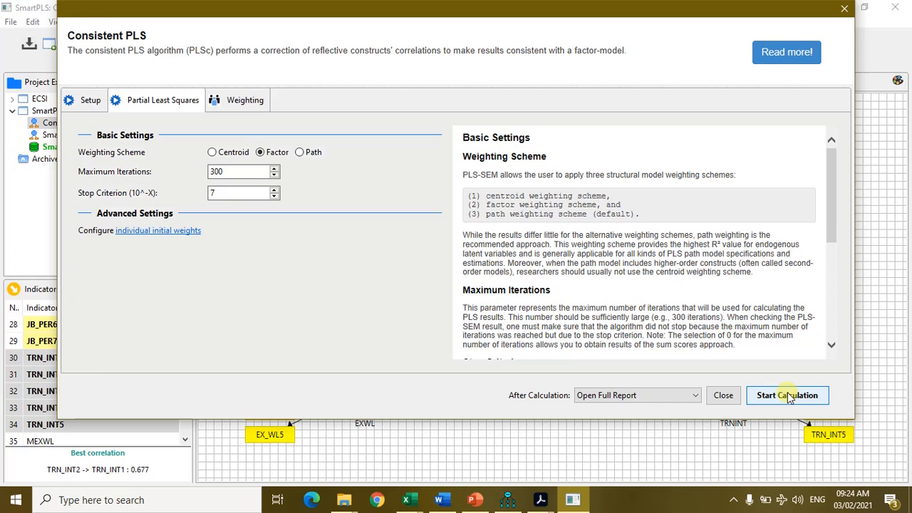
{"action": "left_click", "coordinate": [213, 101]}
{"action": "left_click", "coordinate": [161, 100]}
{"action": "left_click", "coordinate": [787, 396]}
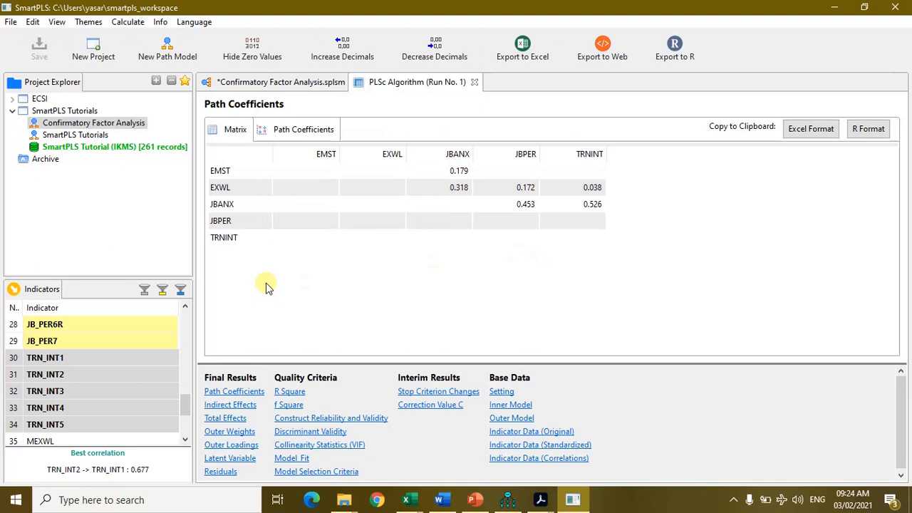
Widen the project explorer area and enlarge the calculation results settings and the report's list of result links
{"action": "left_click_drag", "start_coordinate": [197, 228], "coordinate": [257, 212]}
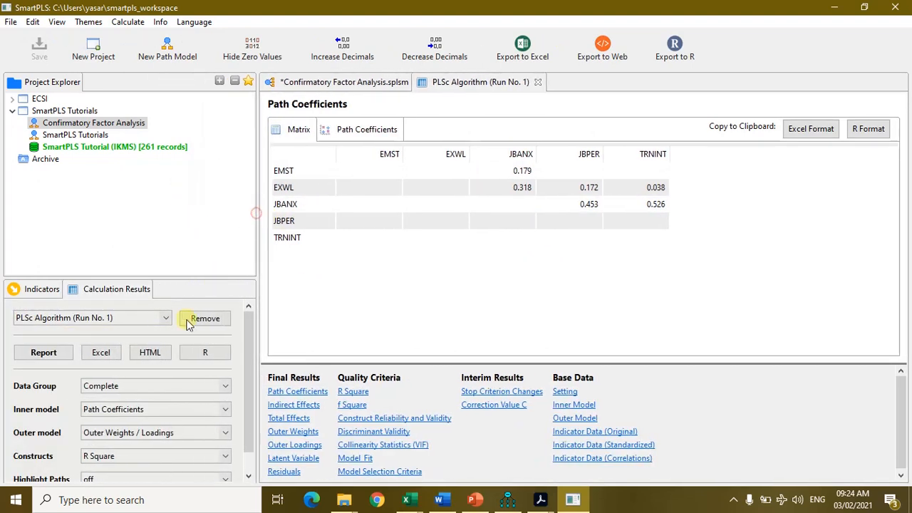
{"action": "left_click_drag", "start_coordinate": [199, 279], "coordinate": [212, 193]}
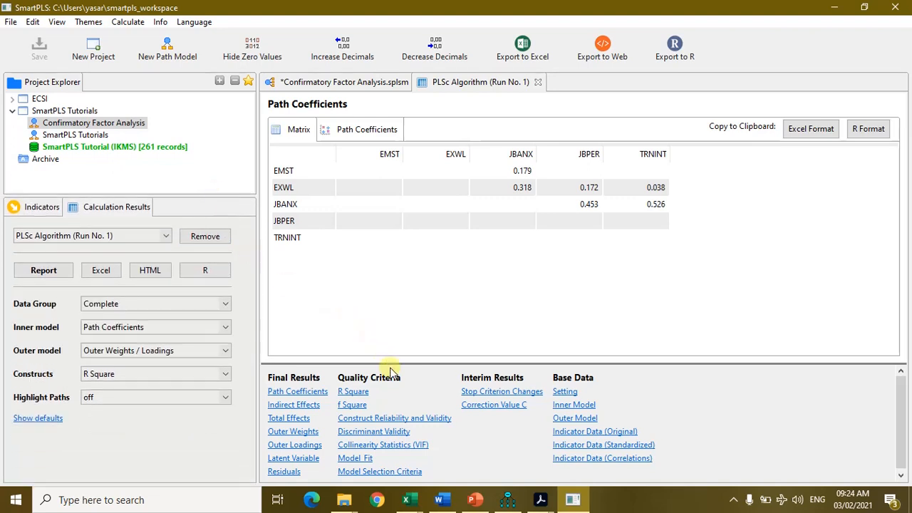
{"action": "left_click_drag", "start_coordinate": [392, 365], "coordinate": [392, 344]}
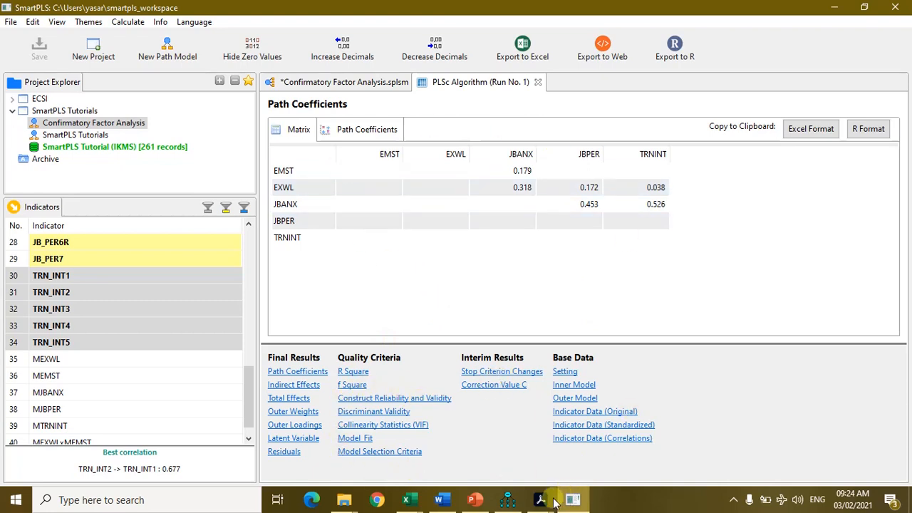
Switch to Adobe Acrobat and examine the title, authors and abstract of "When to use and how to report the results of PLS-SEM"
{"action": "mouse_move", "coordinate": [542, 503]}
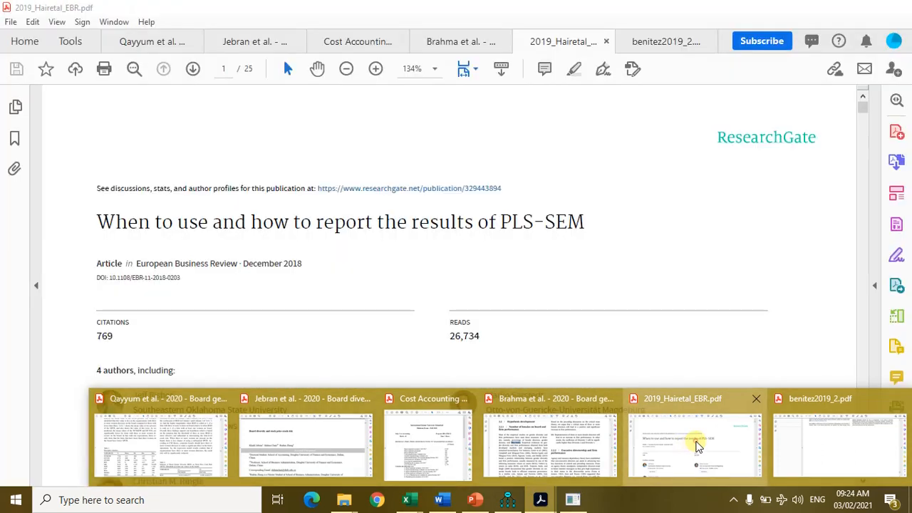
{"action": "left_click", "coordinate": [696, 443]}
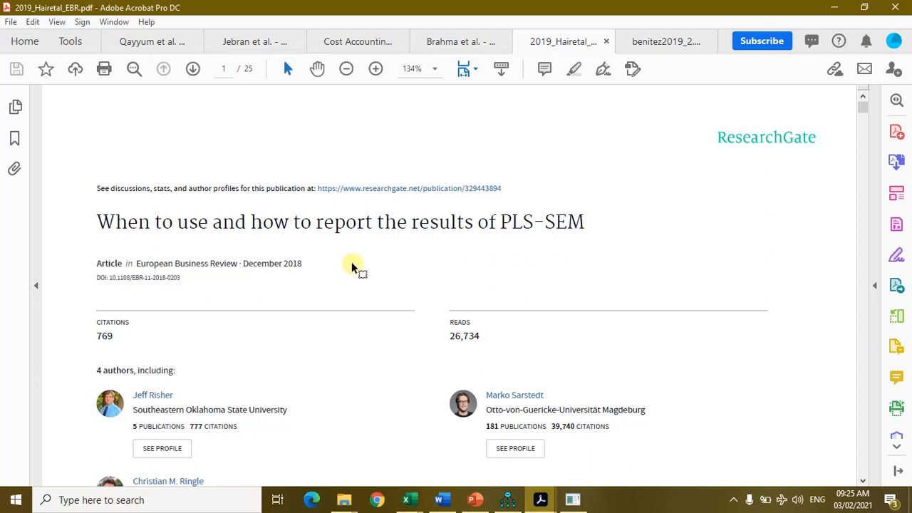
{"action": "scroll", "coordinate": [352, 266], "scroll_direction": "down", "scroll_amount": 1}
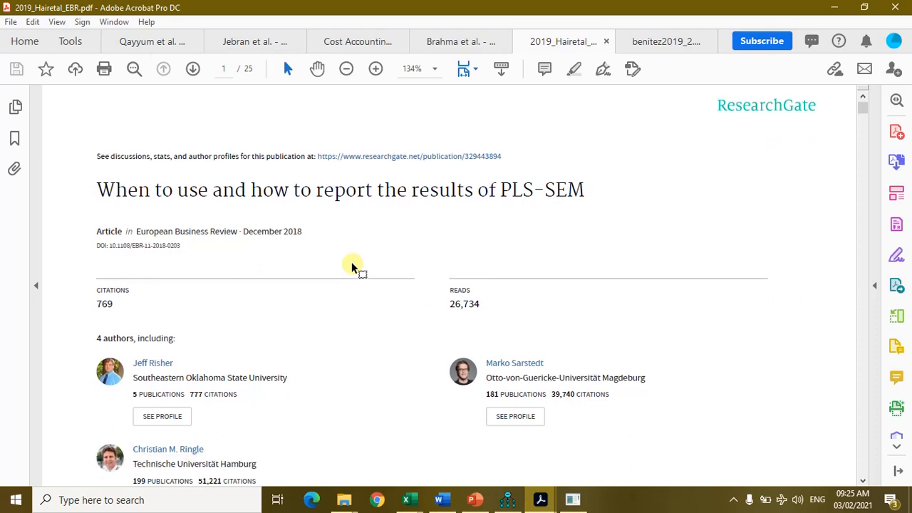
{"action": "scroll", "coordinate": [352, 267], "scroll_direction": "down", "scroll_amount": 3}
{"action": "scroll", "coordinate": [352, 266], "scroll_direction": "down", "scroll_amount": 10}
{"action": "scroll", "coordinate": [353, 262], "scroll_direction": "down", "scroll_amount": 14}
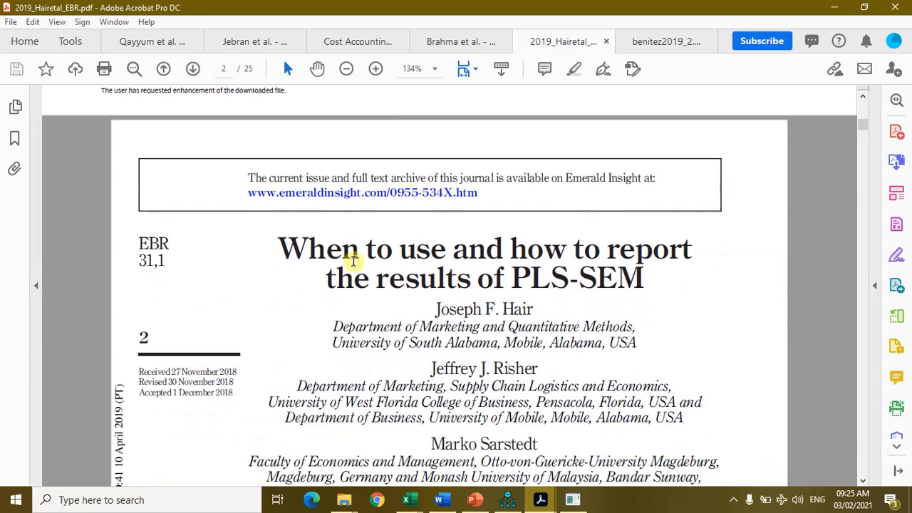
{"action": "scroll", "coordinate": [353, 262], "scroll_direction": "down", "scroll_amount": 2}
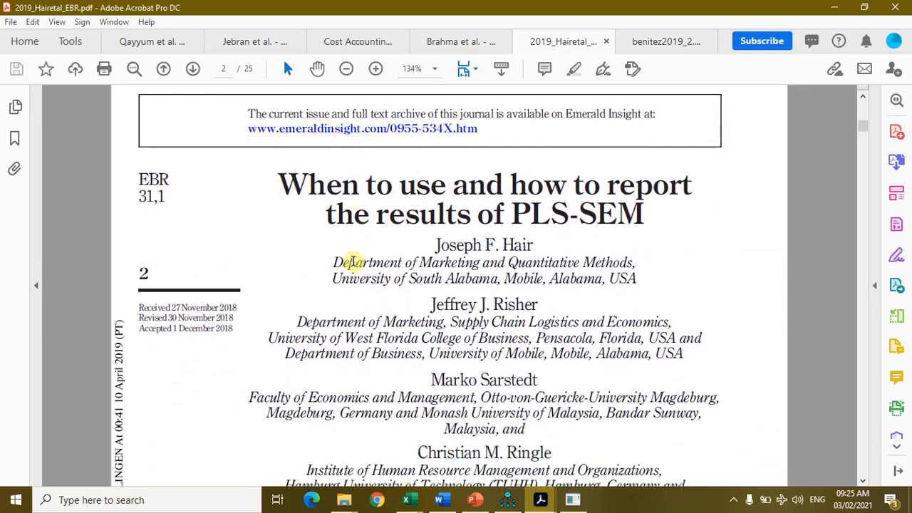
{"action": "scroll", "coordinate": [354, 262], "scroll_direction": "up", "scroll_amount": 2}
{"action": "scroll", "coordinate": [354, 262], "scroll_direction": "down", "scroll_amount": 2}
{"action": "scroll", "coordinate": [353, 262], "scroll_direction": "down", "scroll_amount": 2}
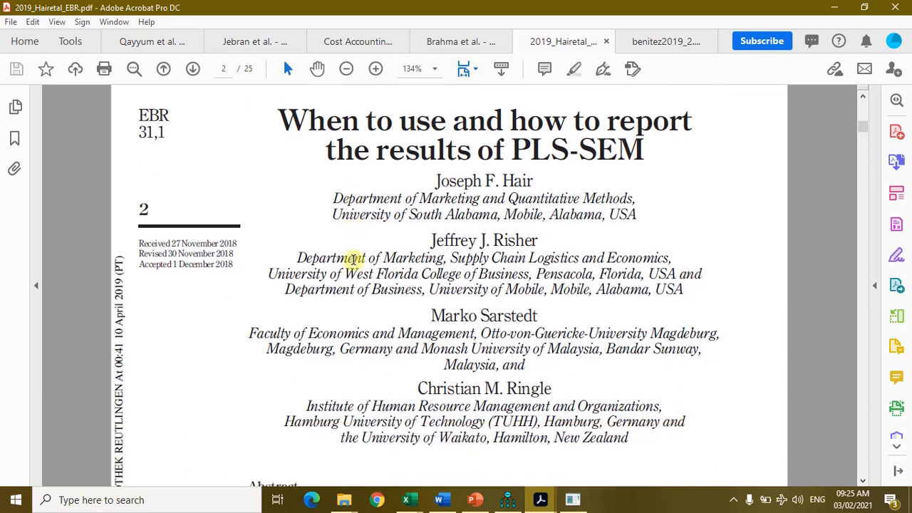
{"action": "scroll", "coordinate": [354, 259], "scroll_direction": "down", "scroll_amount": 2}
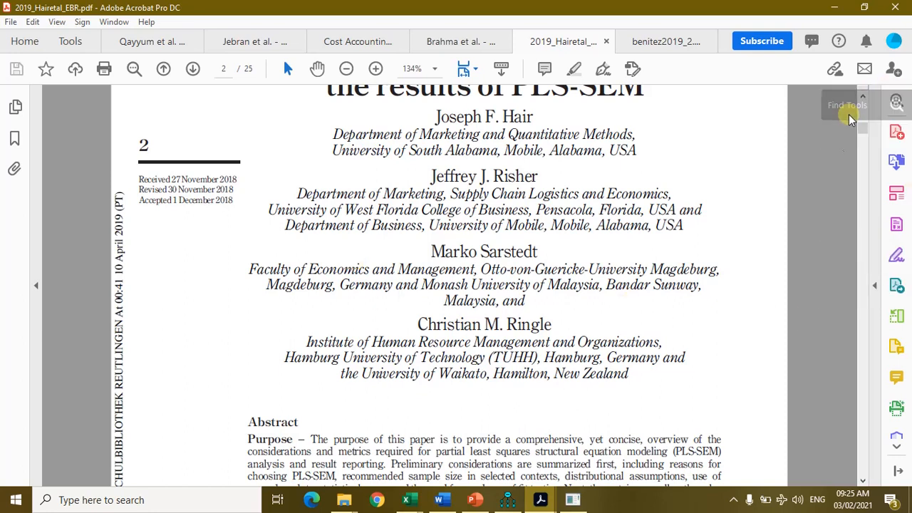
Examine Figure 1 on page 4, covering preliminary considerations, measurement model assessment and structural model assessment
{"action": "left_click_drag", "start_coordinate": [862, 127], "coordinate": [863, 152]}
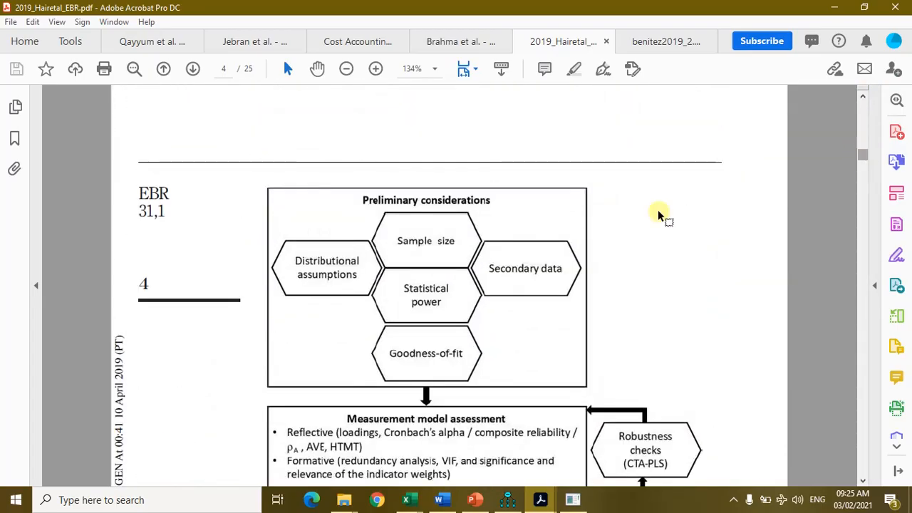
{"action": "scroll", "coordinate": [603, 233], "scroll_direction": "down", "scroll_amount": 3}
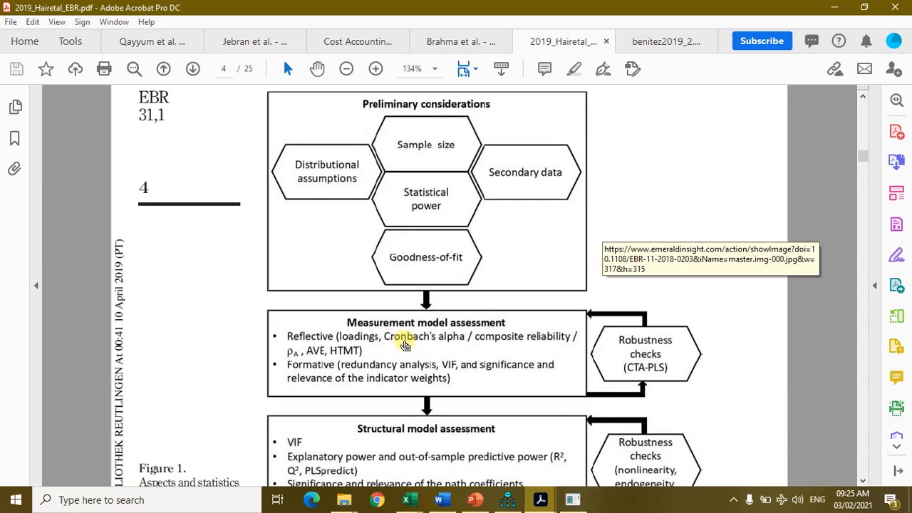
{"action": "scroll", "coordinate": [404, 345], "scroll_direction": "down", "scroll_amount": 2}
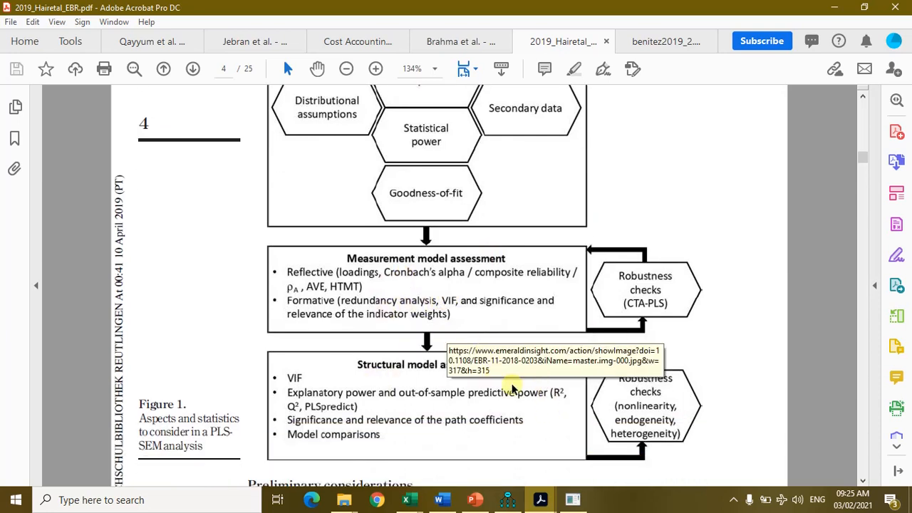
{"action": "scroll", "coordinate": [509, 368], "scroll_direction": "down", "scroll_amount": 8}
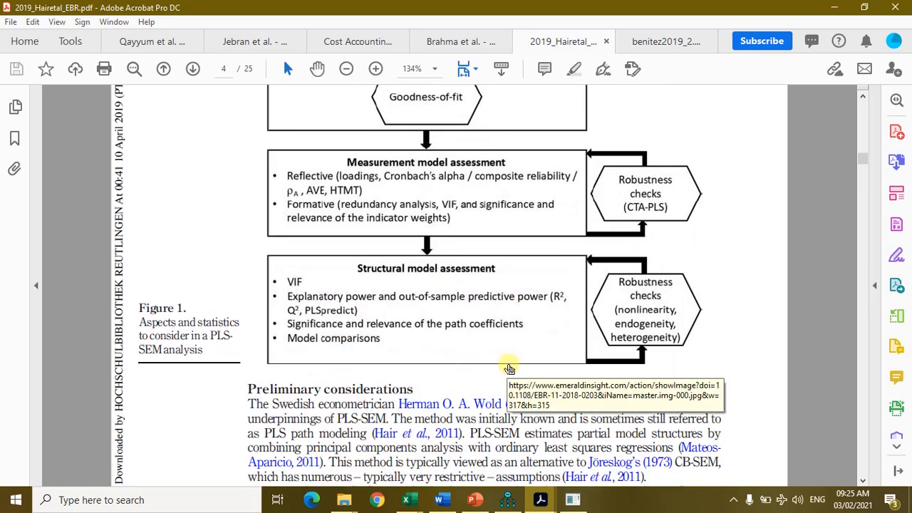
Look through the guidelines table on page 15 and select its "Reflective measurement models" section through the discriminant validity criteria
{"action": "left_click_drag", "start_coordinate": [862, 169], "coordinate": [865, 323]}
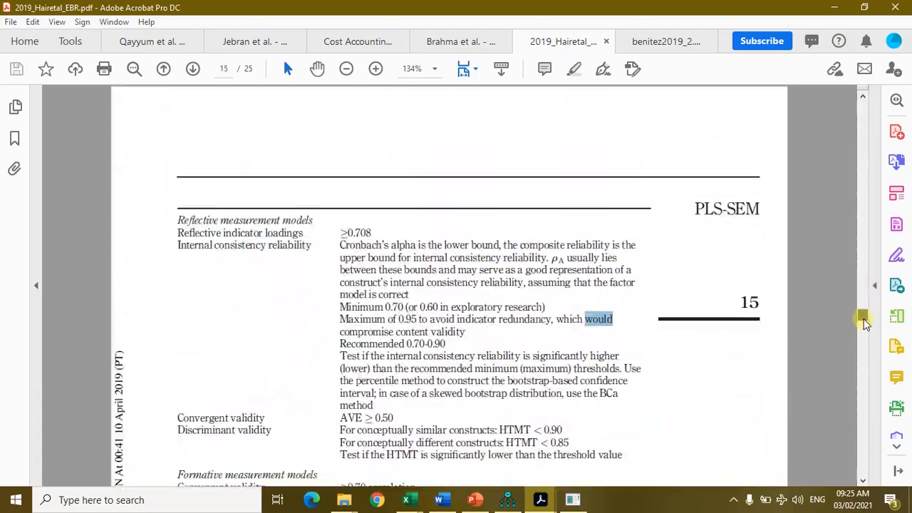
{"action": "scroll", "coordinate": [516, 305], "scroll_direction": "down", "scroll_amount": 3}
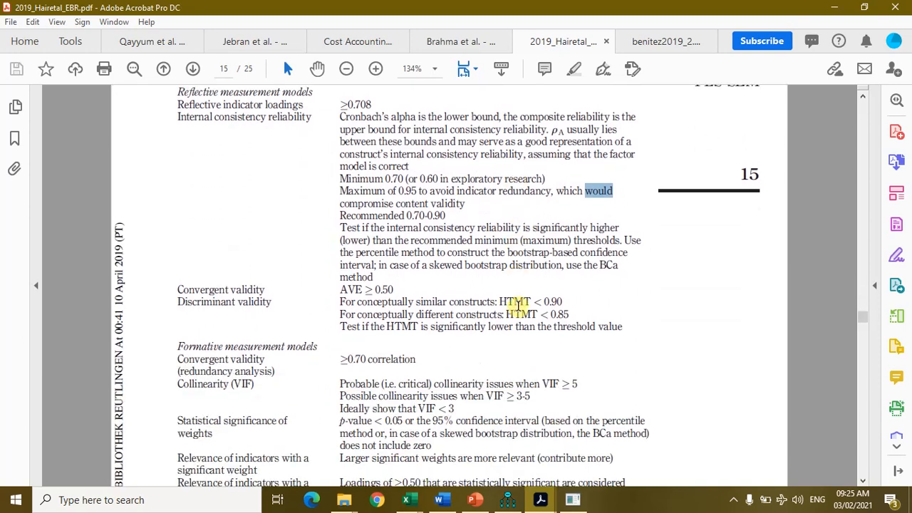
{"action": "scroll", "coordinate": [516, 305], "scroll_direction": "down", "scroll_amount": 8}
{"action": "scroll", "coordinate": [517, 305], "scroll_direction": "down", "scroll_amount": 3}
{"action": "scroll", "coordinate": [517, 305], "scroll_direction": "up", "scroll_amount": 11}
{"action": "scroll", "coordinate": [519, 301], "scroll_direction": "up", "scroll_amount": 3}
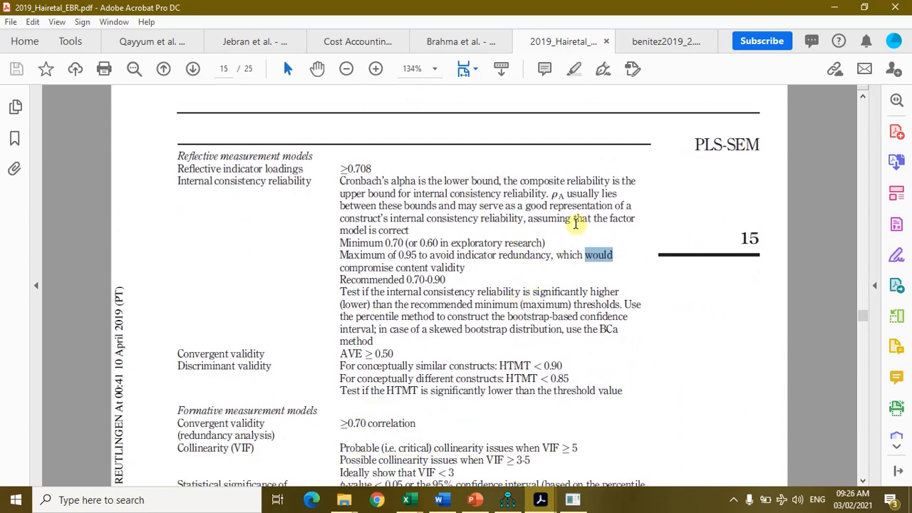
{"action": "left_click", "coordinate": [180, 153]}
{"action": "left_click_drag", "start_coordinate": [180, 153], "coordinate": [624, 396]}
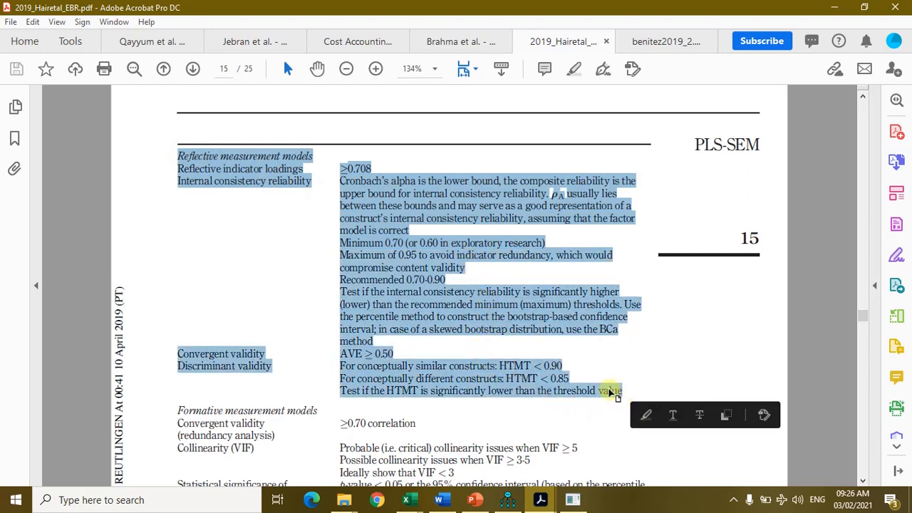
Highlight the selected "Reflective measurement models" criteria in the page 15 guidelines table and enlarge the page to 150%
{"action": "left_click", "coordinate": [647, 418]}
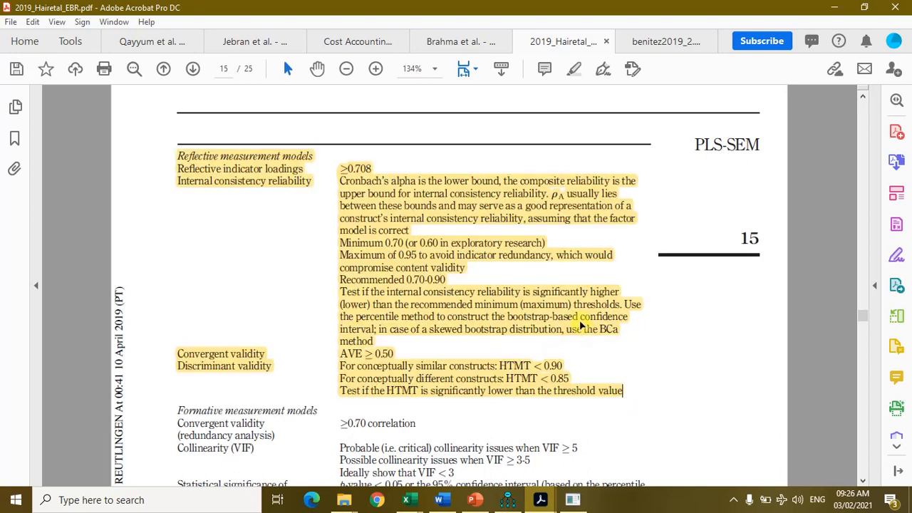
{"action": "scroll", "coordinate": [581, 325], "scroll_direction": "up", "scroll_amount": 1, "text": "ctrl"}
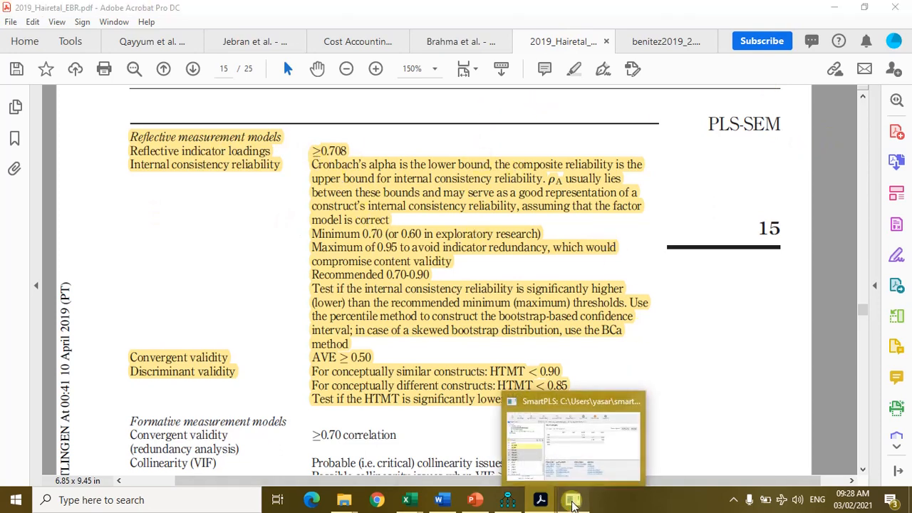
Switch to SmartPLS and, in the Confirmatory Factor Analysis model diagram, move the JBPER and TRNINT constructs inward, closer to the other constructs
{"action": "left_click", "coordinate": [572, 499]}
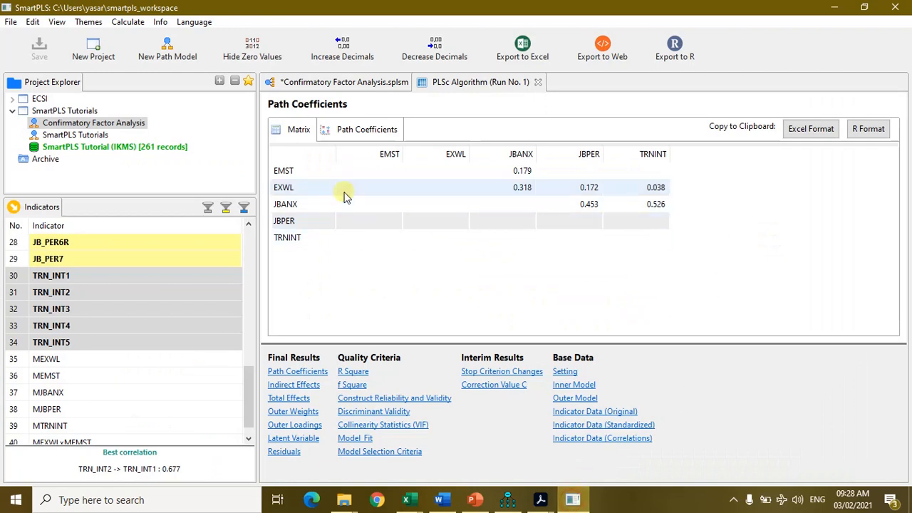
{"action": "left_click", "coordinate": [356, 81]}
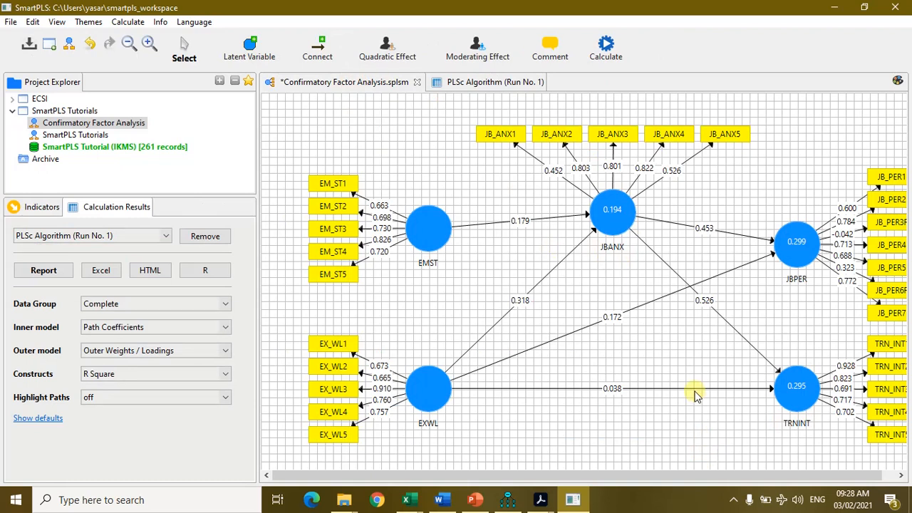
{"action": "scroll", "coordinate": [693, 393], "scroll_direction": "down", "scroll_amount": 2}
{"action": "scroll", "coordinate": [693, 393], "scroll_direction": "up", "scroll_amount": 1}
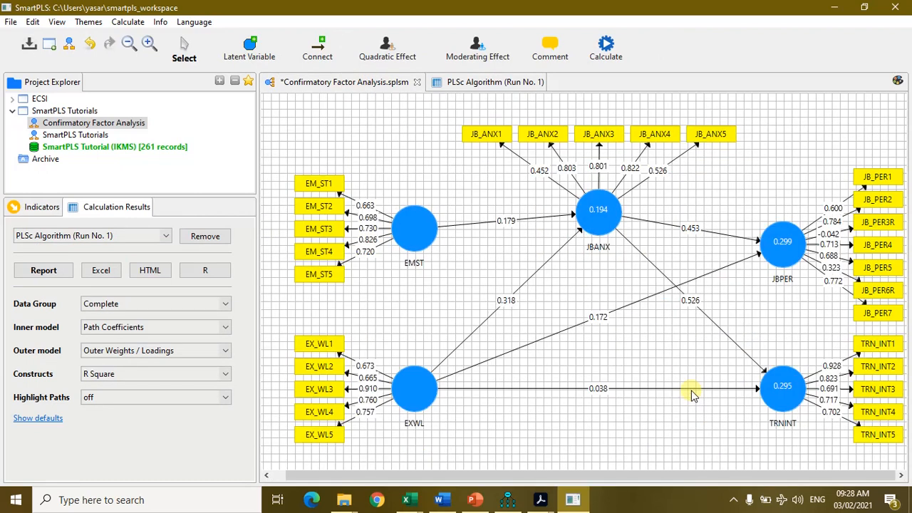
{"action": "mouse_move", "coordinate": [716, 473]}
{"action": "left_mouse_down"}
{"action": "mouse_move", "coordinate": [736, 473]}
{"action": "mouse_move", "coordinate": [717, 472]}
{"action": "left_mouse_up"}
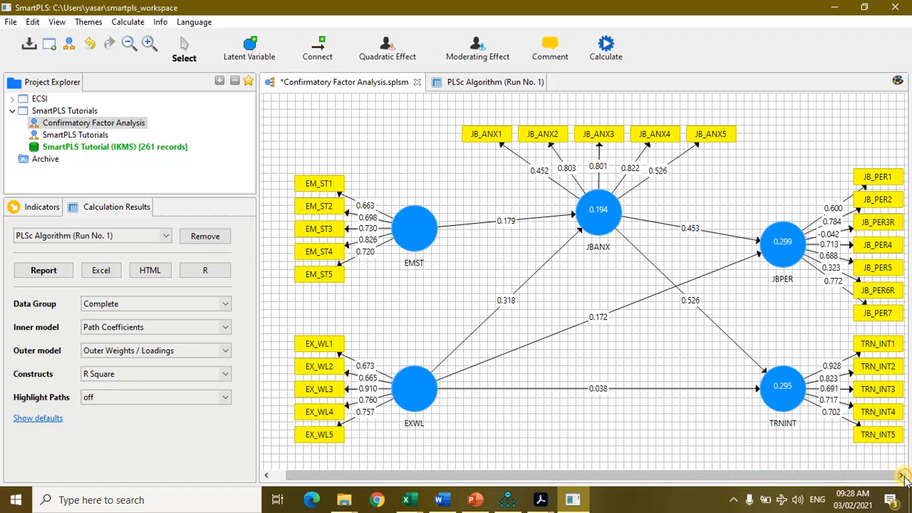
{"action": "left_click", "coordinate": [774, 242]}
{"action": "left_click_drag", "start_coordinate": [774, 242], "coordinate": [742, 241]}
{"action": "left_click_drag", "start_coordinate": [781, 377], "coordinate": [765, 389]}
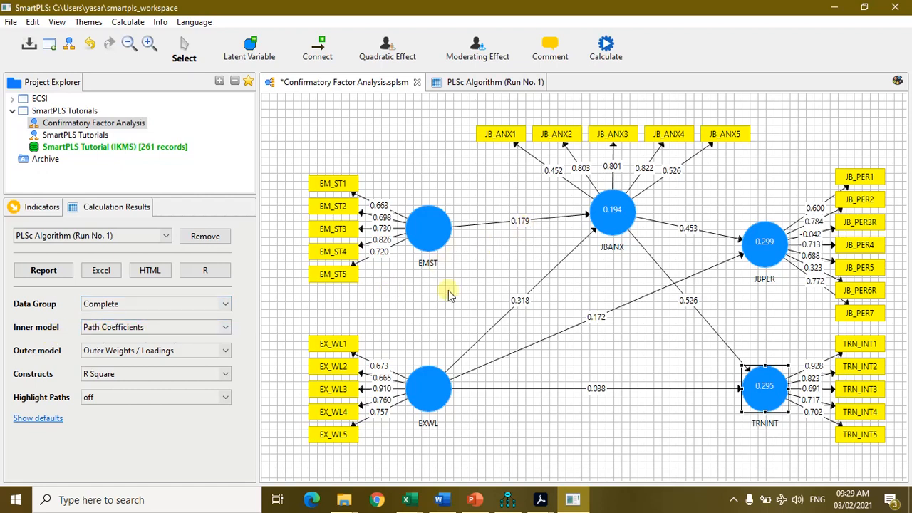
Display Path Coefficients for the inner model and Outer Loadings for the outer model in the diagram
{"action": "left_click", "coordinate": [219, 329]}
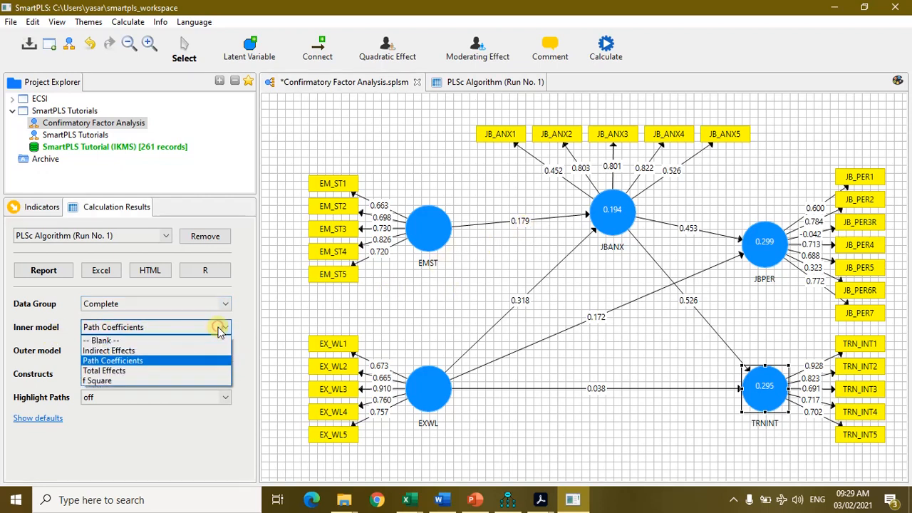
{"action": "left_click", "coordinate": [184, 361]}
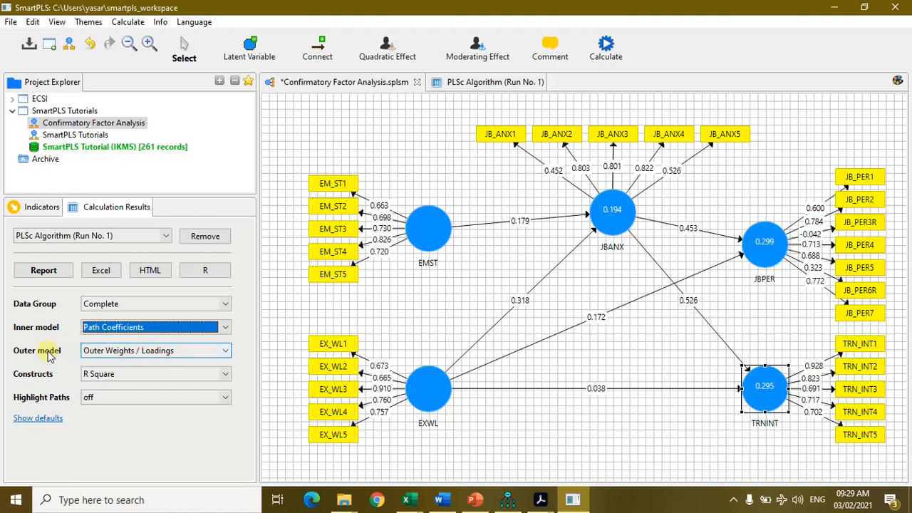
{"action": "left_click", "coordinate": [205, 353]}
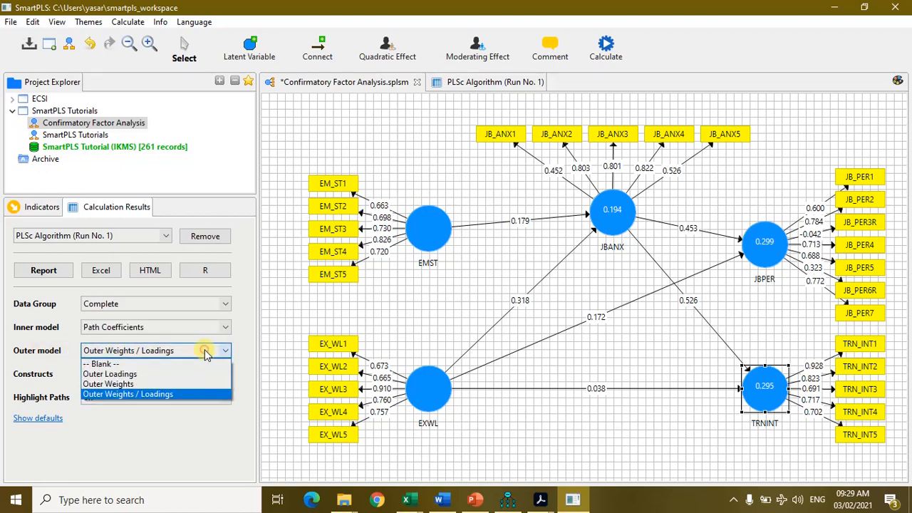
{"action": "left_click", "coordinate": [166, 374]}
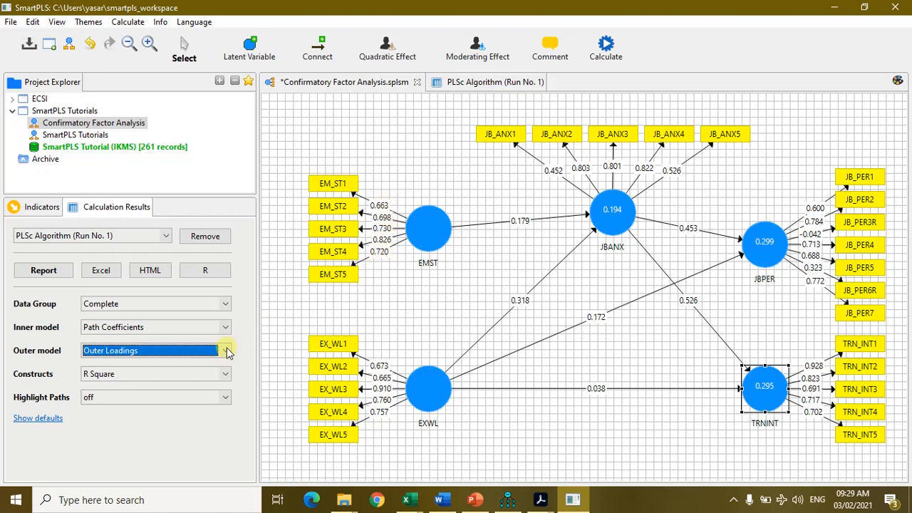
{"action": "left_click", "coordinate": [385, 272]}
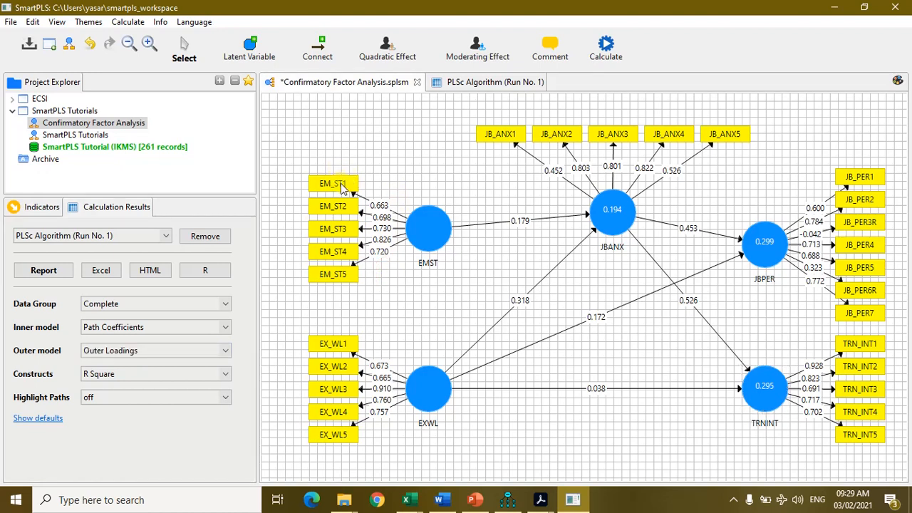
Select the low-loading indicators EM_ST1, EM_ST2, EX_WL1, JB_PER6R, JB_PER3R, JB_ANX5 and JB_ANX1 together in the diagram
{"action": "left_click", "coordinate": [340, 186]}
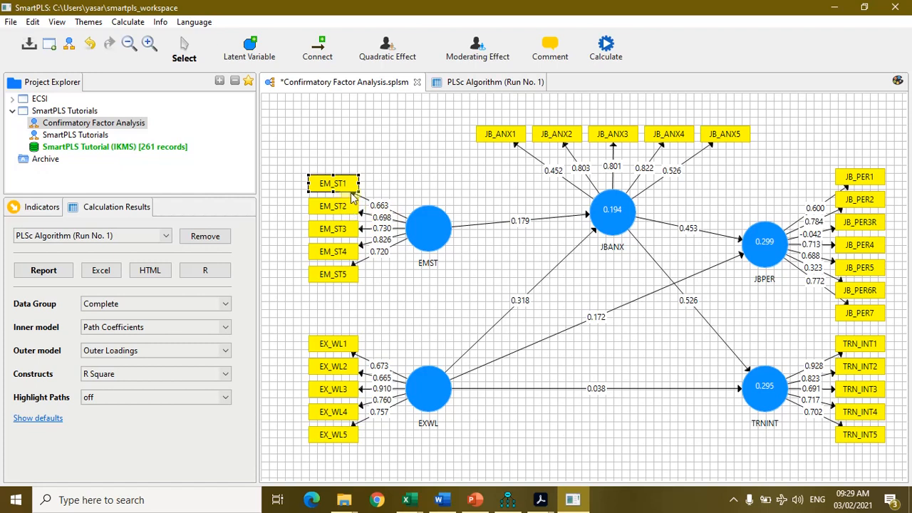
{"action": "left_click", "coordinate": [349, 211], "text": "ctrl"}
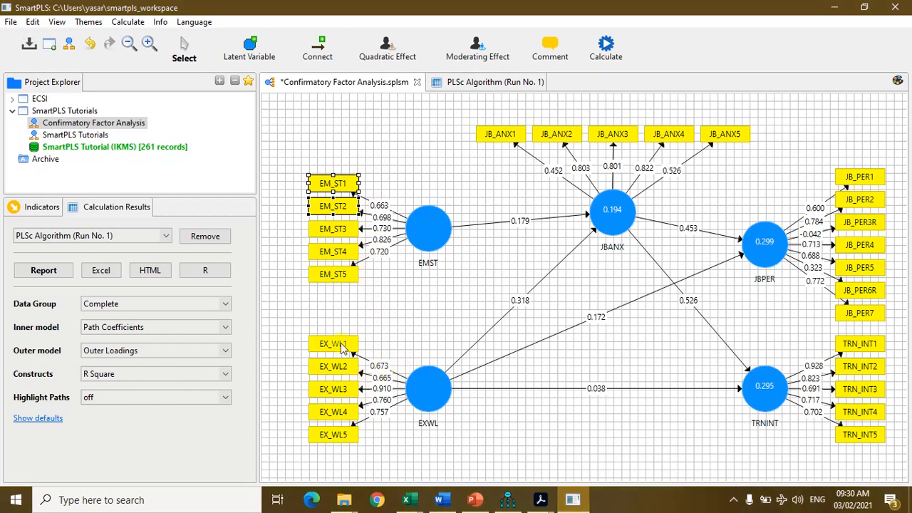
{"action": "left_click", "coordinate": [342, 345], "text": "ctrl"}
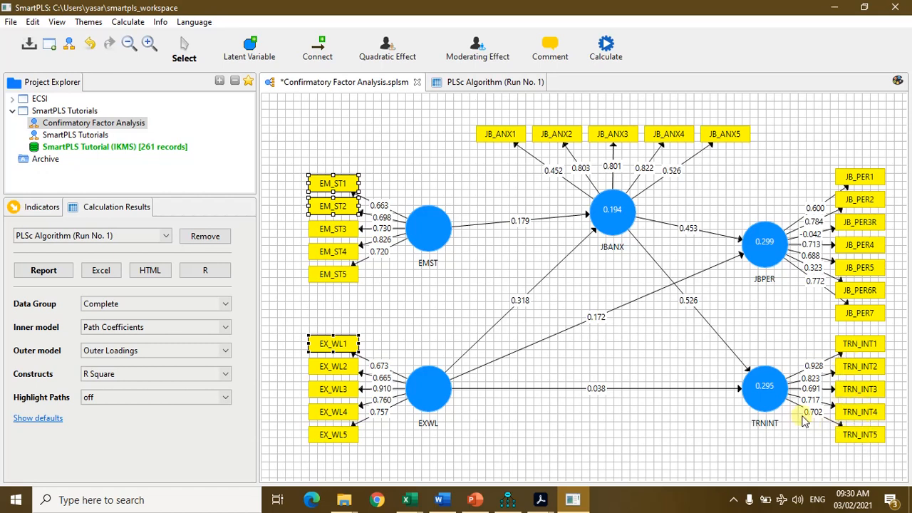
{"action": "left_click", "coordinate": [868, 292]}
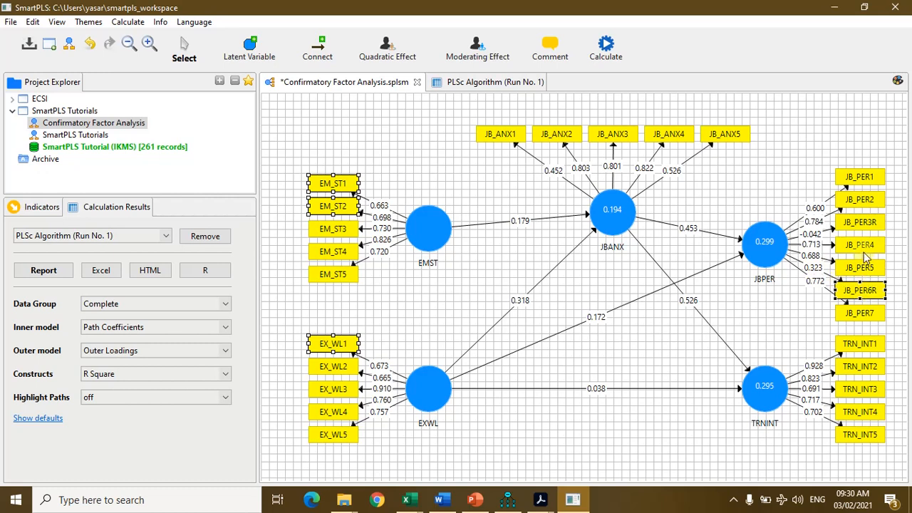
{"action": "left_click", "coordinate": [872, 225], "text": "ctrl"}
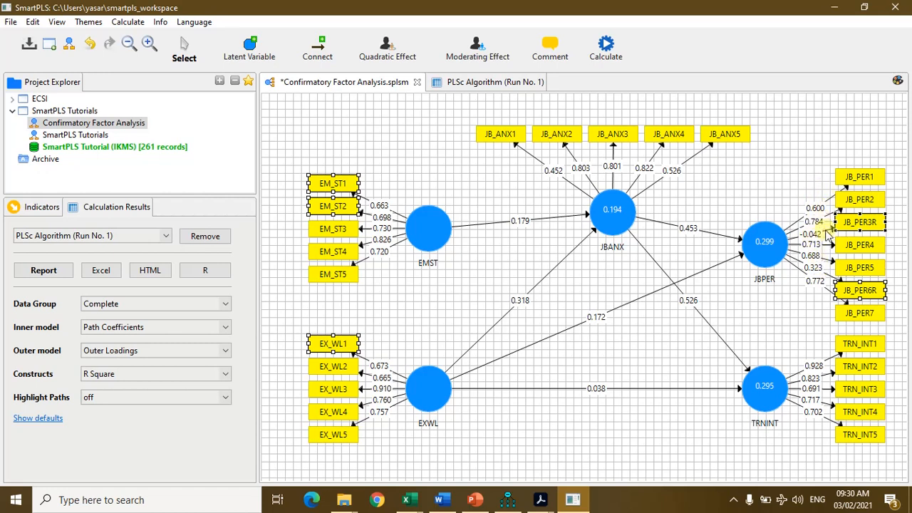
{"action": "left_click", "coordinate": [732, 140], "text": "ctrl"}
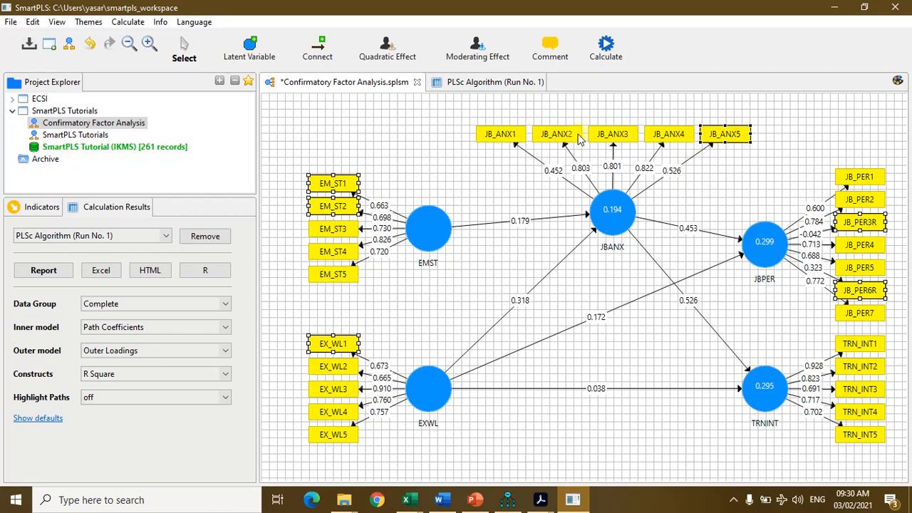
{"action": "left_click", "coordinate": [507, 137], "text": "ctrl"}
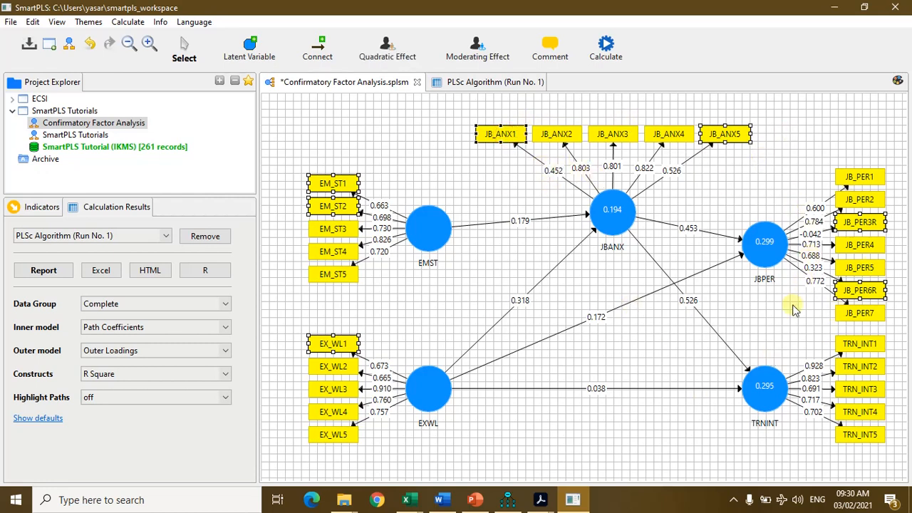
Examine the Outer Loadings matrix in the PLSc Algorithm report for the indicators of all five constructs
{"action": "left_click", "coordinate": [476, 83]}
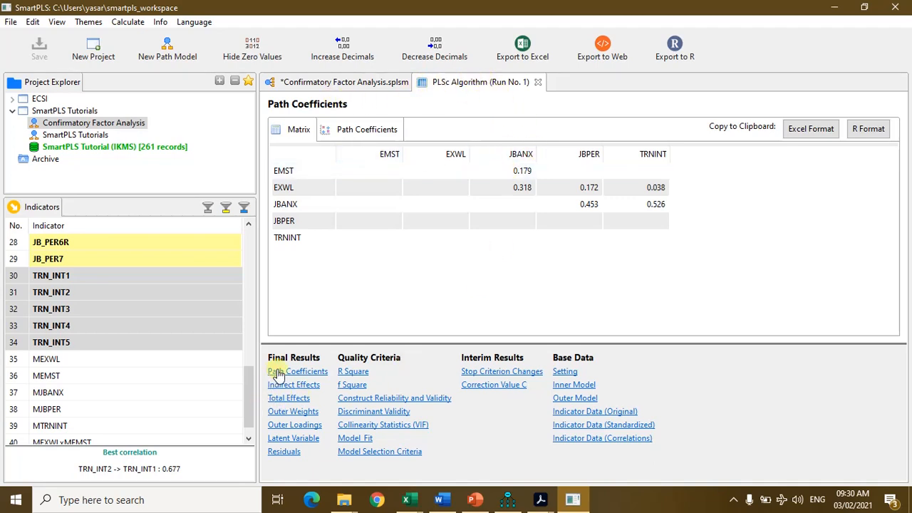
{"action": "left_click", "coordinate": [294, 425]}
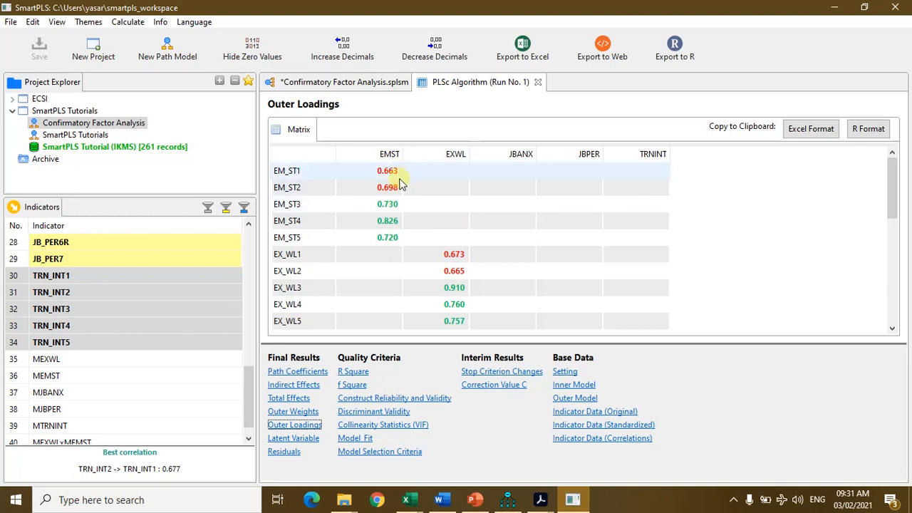
{"action": "scroll", "coordinate": [393, 200], "scroll_direction": "down", "scroll_amount": 1}
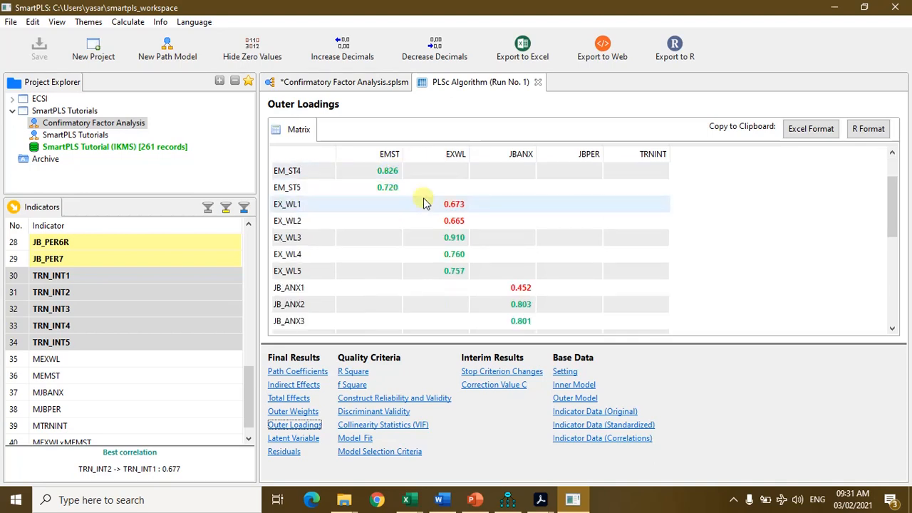
{"action": "scroll", "coordinate": [462, 205], "scroll_direction": "down", "scroll_amount": 3}
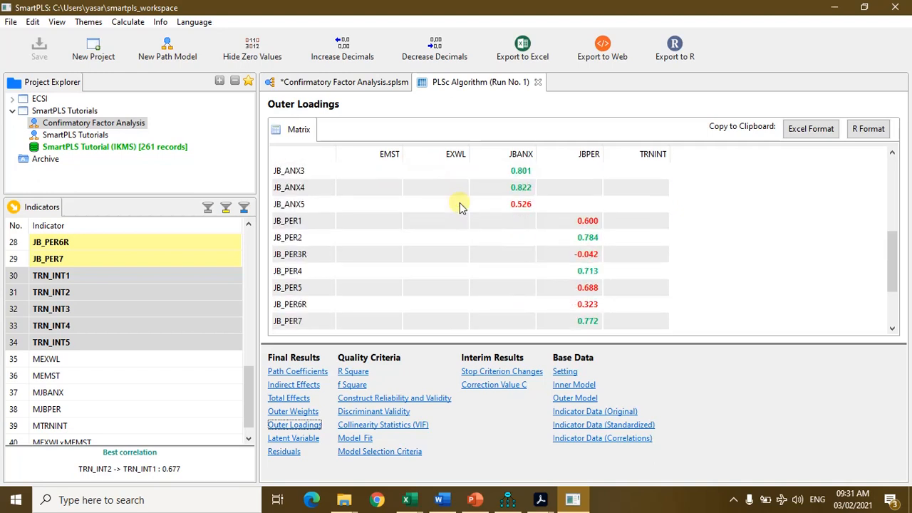
{"action": "scroll", "coordinate": [563, 226], "scroll_direction": "down", "scroll_amount": 2}
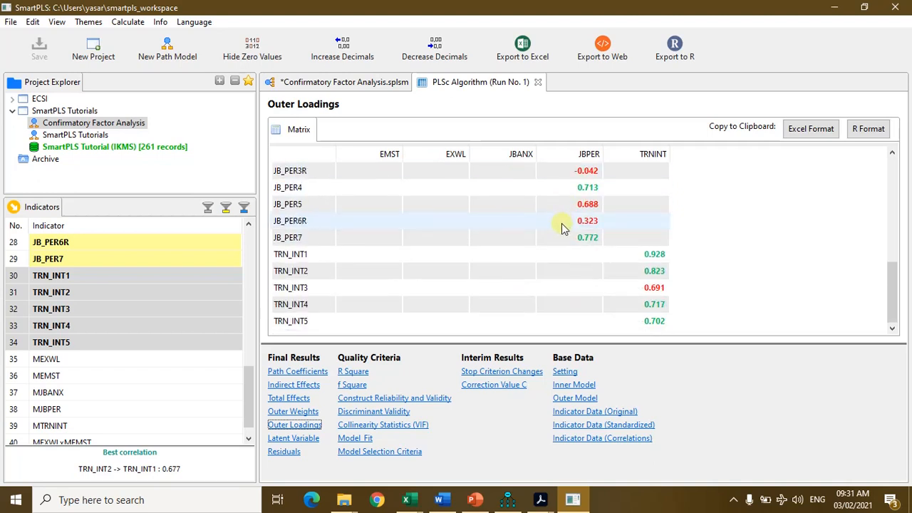
{"action": "scroll", "coordinate": [562, 227], "scroll_direction": "up", "scroll_amount": 3}
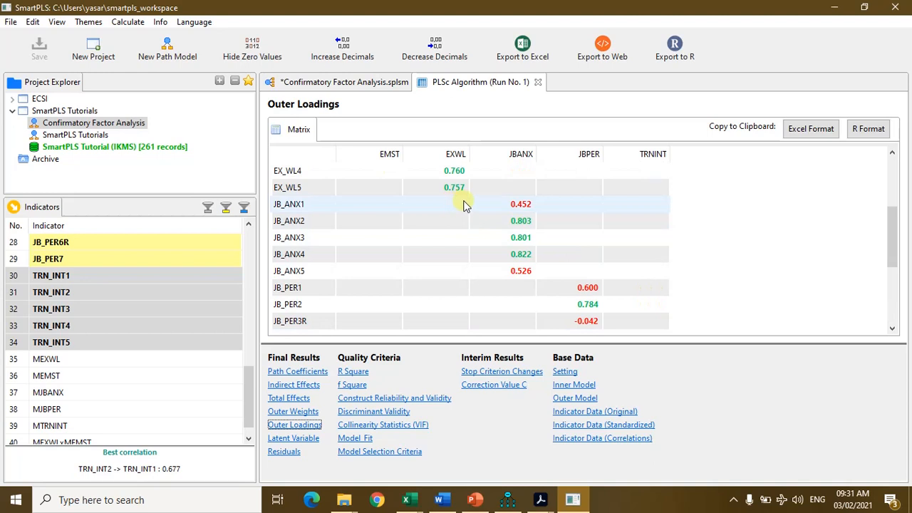
{"action": "scroll", "coordinate": [463, 205], "scroll_direction": "up", "scroll_amount": 2}
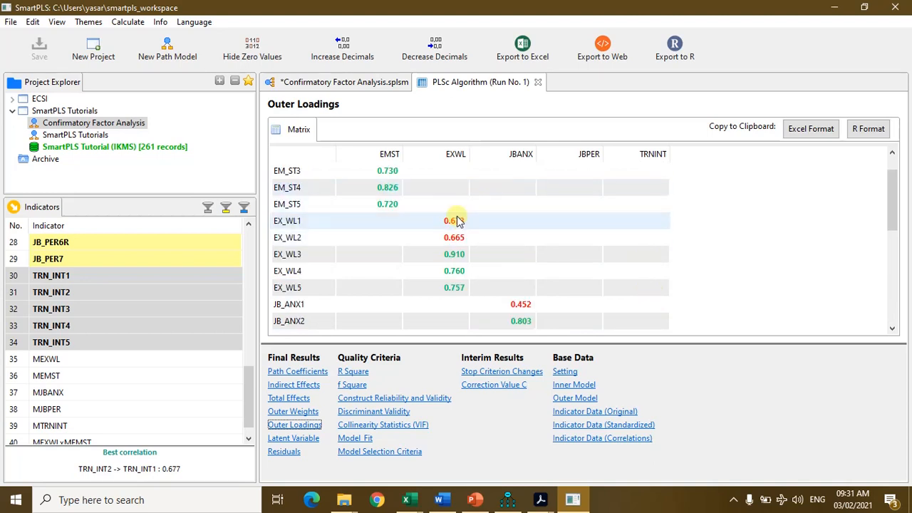
{"action": "scroll", "coordinate": [456, 232], "scroll_direction": "down", "scroll_amount": 2}
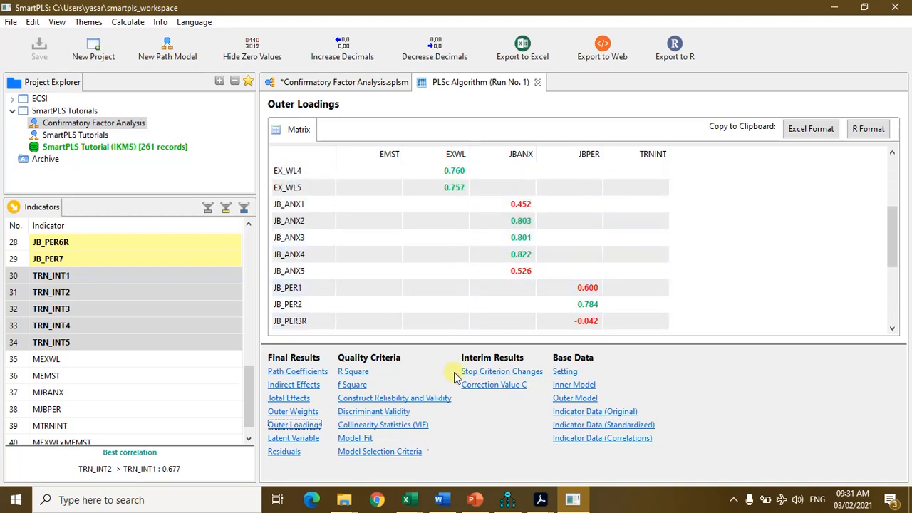
{"action": "scroll", "coordinate": [399, 251], "scroll_direction": "up", "scroll_amount": 3}
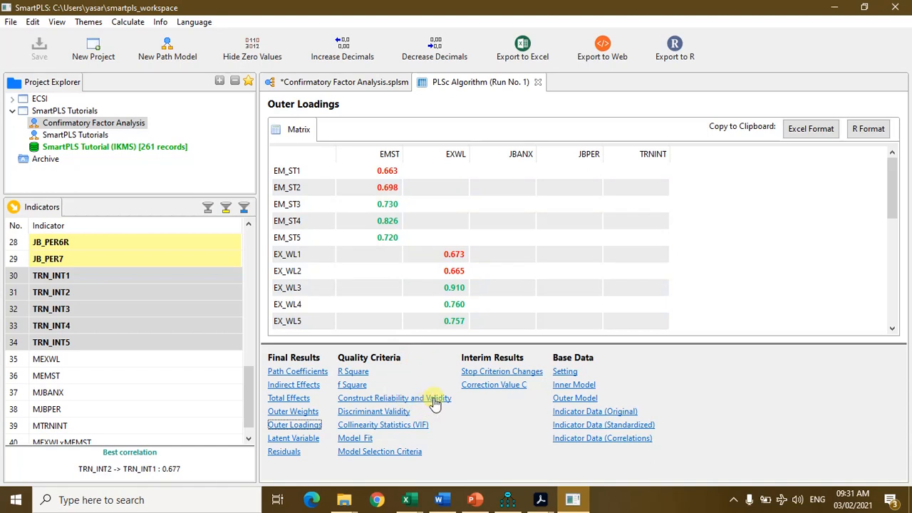
Open the Construct Reliability and Validity matrix and widen its columns until every heading through Average Variance Extracted (AVE) is fully readable
{"action": "left_click", "coordinate": [401, 400]}
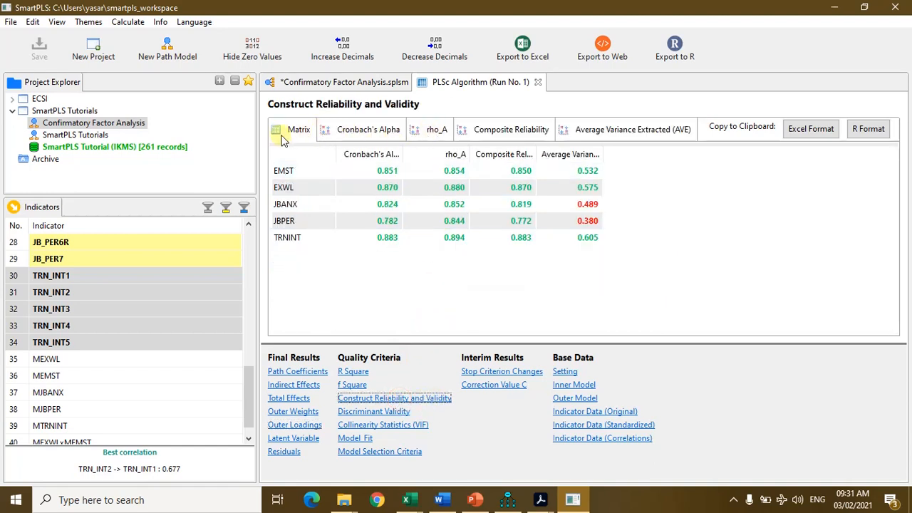
{"action": "left_click_drag", "start_coordinate": [403, 148], "coordinate": [441, 146]}
{"action": "left_click_drag", "start_coordinate": [503, 153], "coordinate": [533, 152]}
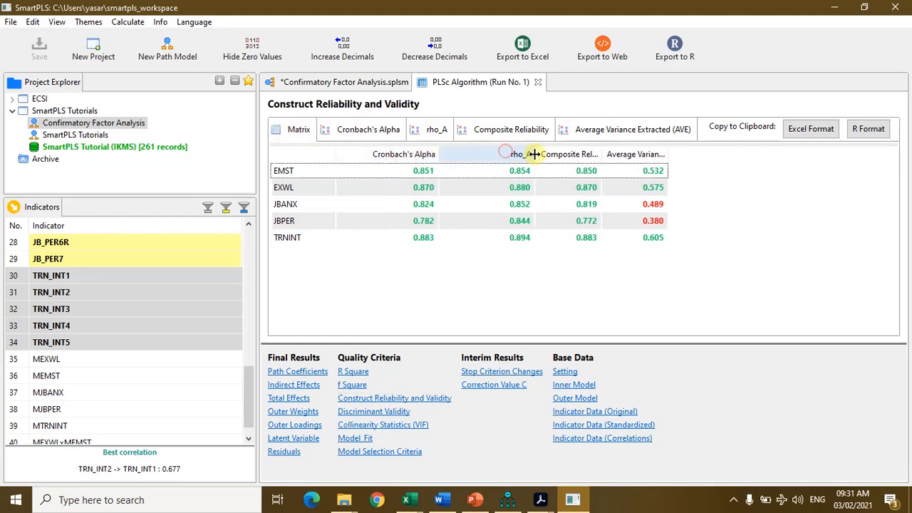
{"action": "left_click_drag", "start_coordinate": [603, 151], "coordinate": [631, 151]}
{"action": "left_click_drag", "start_coordinate": [698, 151], "coordinate": [745, 151]}
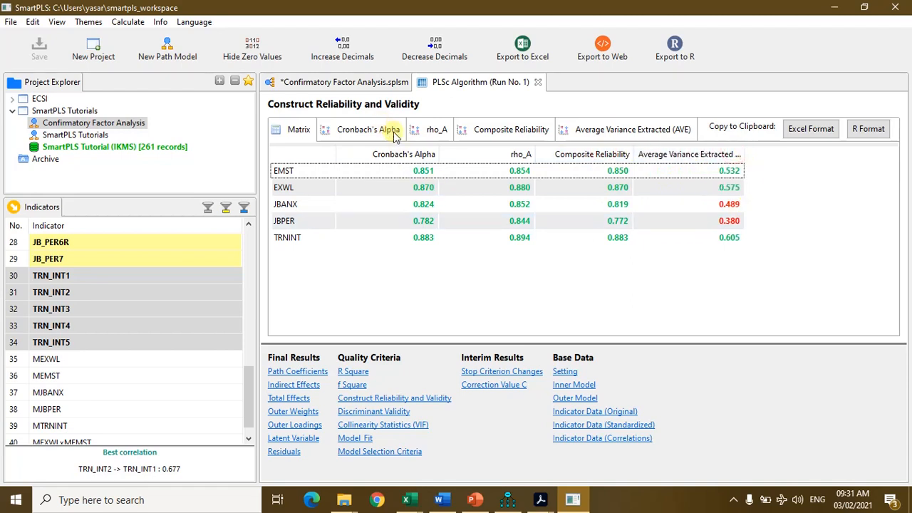
{"action": "left_click", "coordinate": [302, 174]}
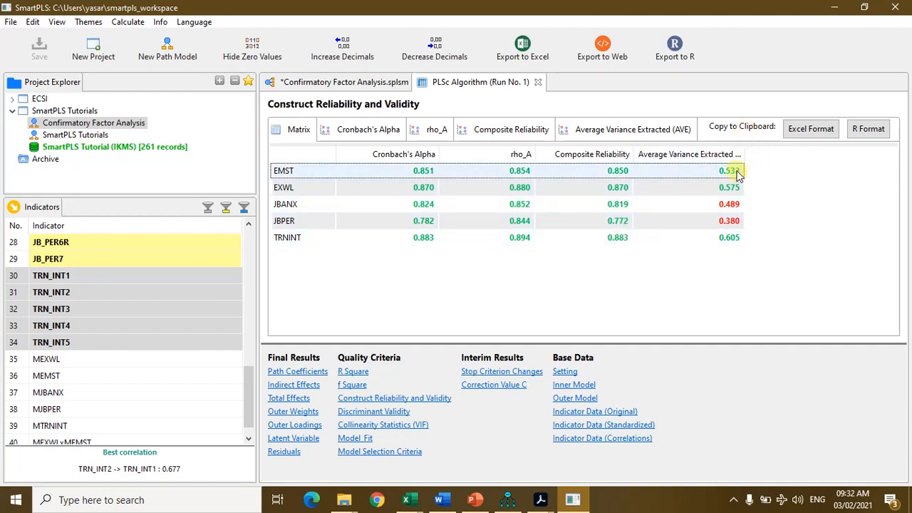
{"action": "left_click_drag", "start_coordinate": [746, 153], "coordinate": [756, 152]}
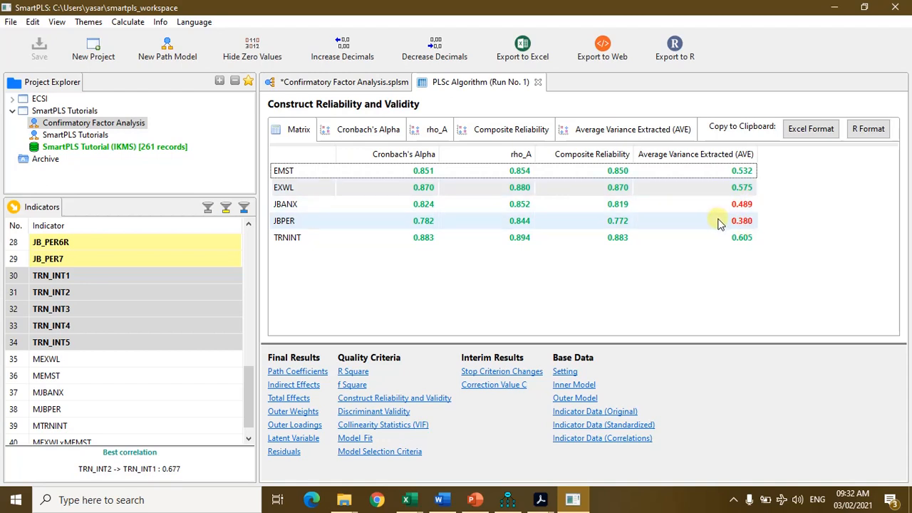
Review the Cronbach's Alpha, rho_A, Composite Reliability and Average Variance Extracted (AVE) charts and return to the reliability matrix
{"action": "left_click", "coordinate": [370, 133]}
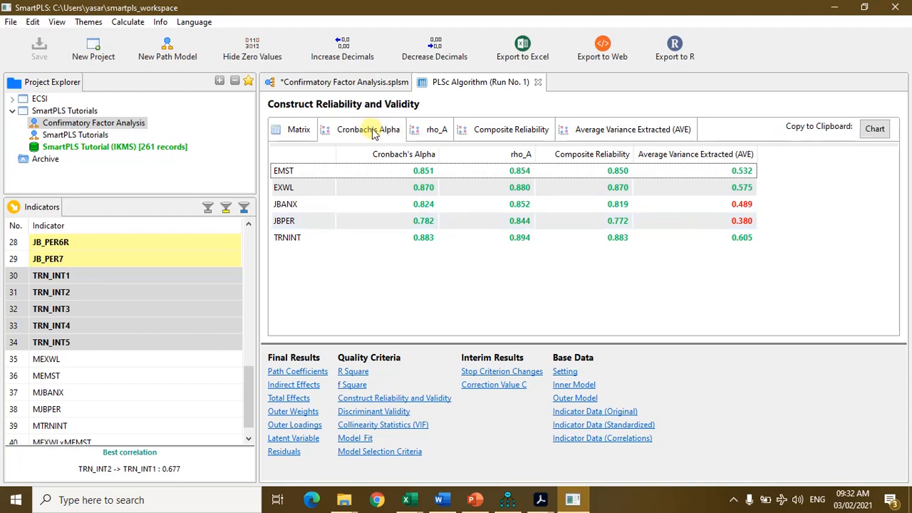
{"action": "left_click", "coordinate": [437, 135]}
{"action": "left_click", "coordinate": [484, 135]}
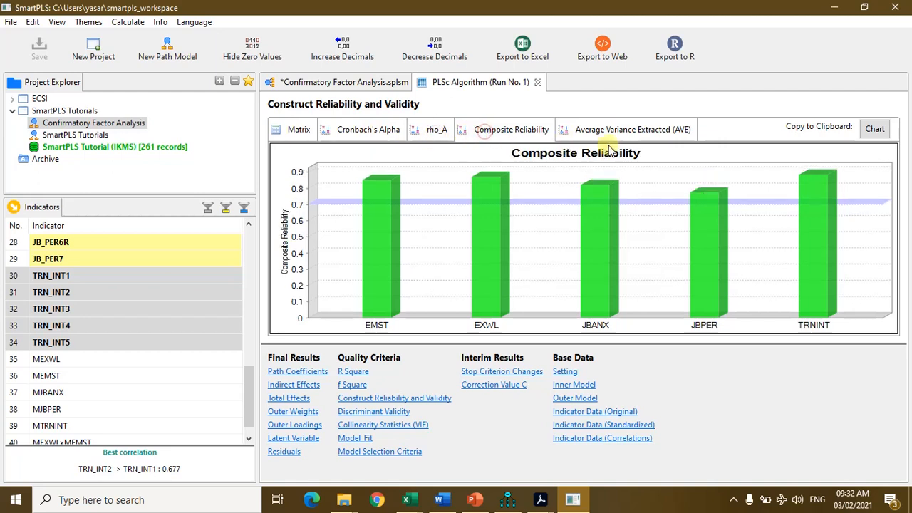
{"action": "left_click", "coordinate": [615, 132]}
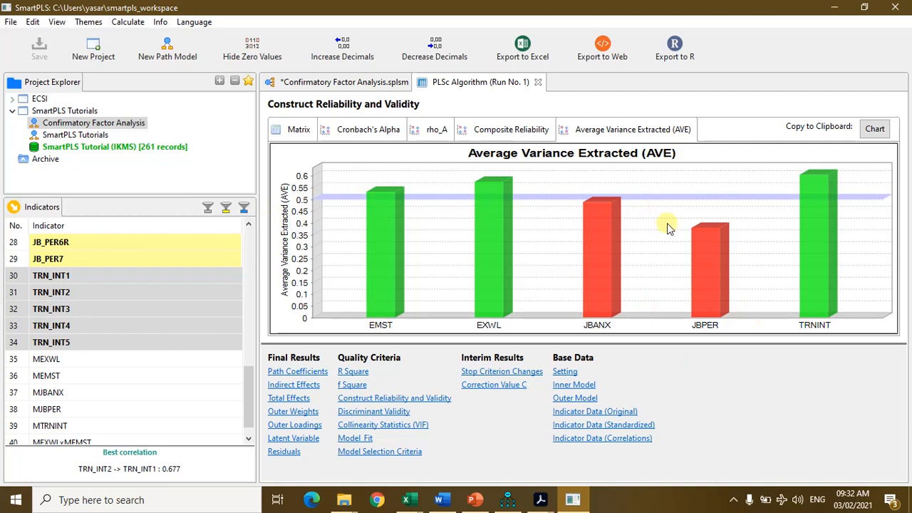
{"action": "left_click", "coordinate": [298, 131]}
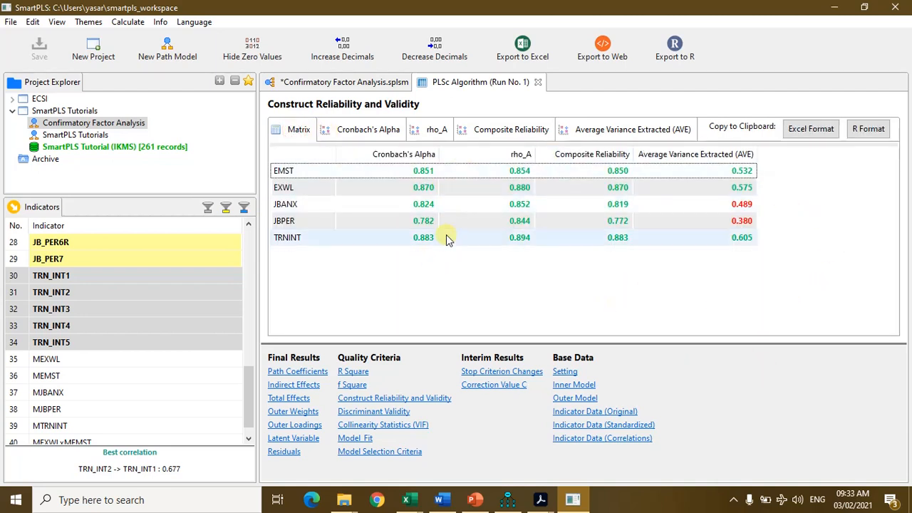
View the Fornell-Larcker Criterion under Discriminant Validity and highlight the EM_ST1 to EM_ST5 rows in Cross Loadings
{"action": "left_click", "coordinate": [394, 413]}
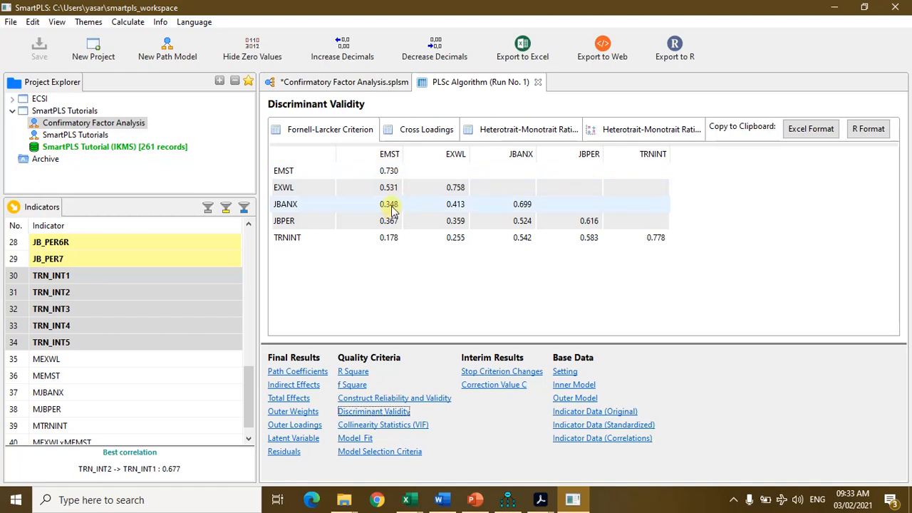
{"action": "left_click", "coordinate": [383, 131]}
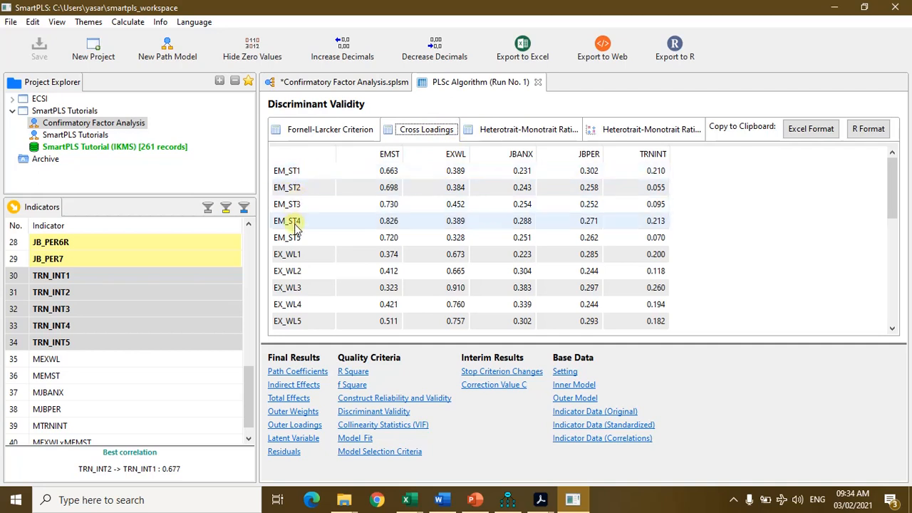
{"action": "left_click", "coordinate": [369, 171]}
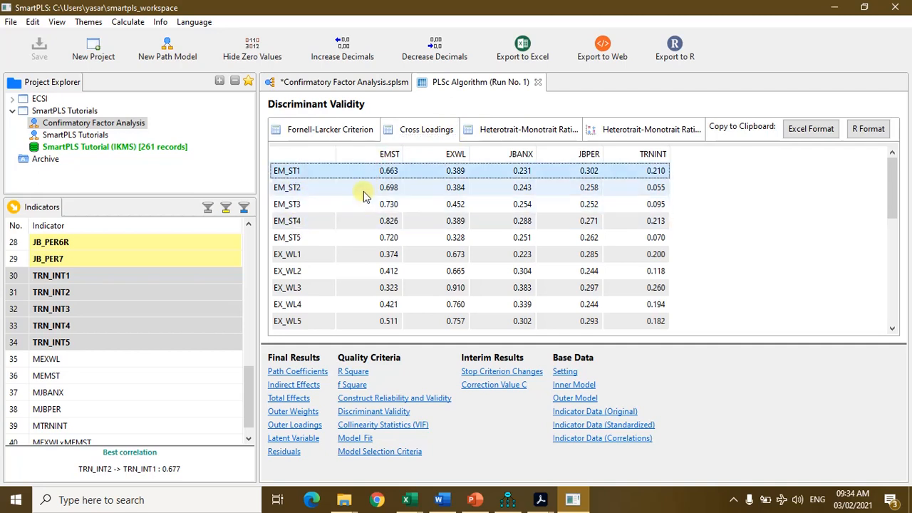
{"action": "left_click", "coordinate": [362, 190], "text": "shift"}
{"action": "left_click", "coordinate": [362, 204], "text": "shift"}
{"action": "left_click", "coordinate": [361, 221], "text": "shift"}
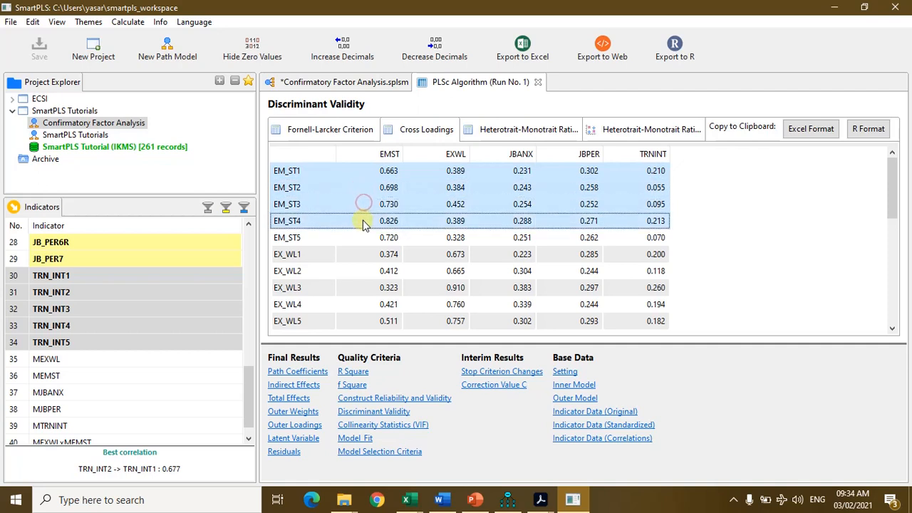
{"action": "left_click", "coordinate": [361, 239], "text": "shift"}
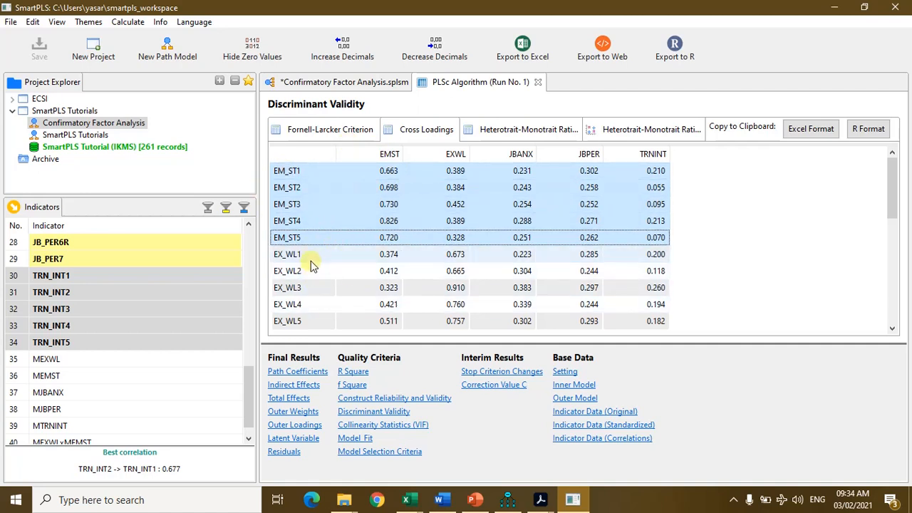
Highlight the EX_WL1 to EX_WL5 rows in the Cross Loadings matrix to compare their loadings across constructs
{"action": "left_click", "coordinate": [456, 255]}
{"action": "left_click", "coordinate": [458, 271], "text": "shift"}
{"action": "left_click", "coordinate": [458, 287], "text": "shift"}
{"action": "left_click", "coordinate": [459, 304], "text": "shift"}
{"action": "left_click", "coordinate": [458, 321], "text": "shift"}
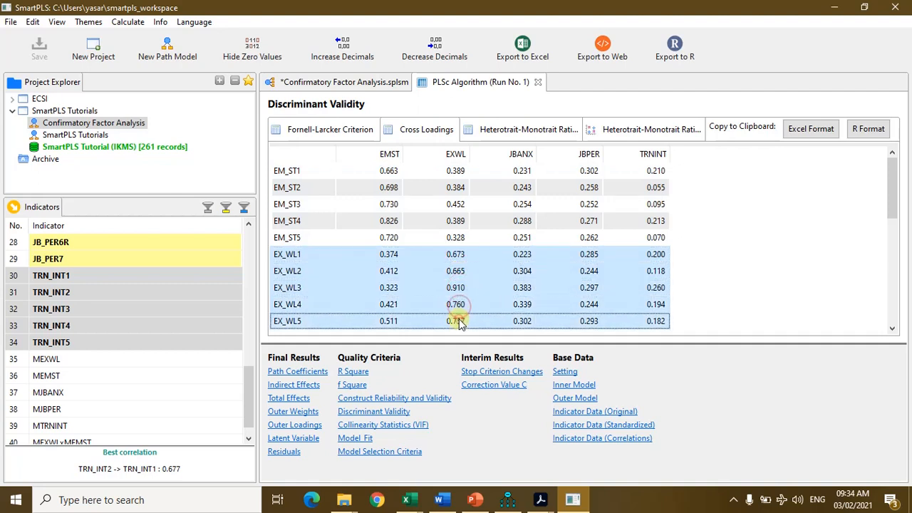
Review the Heterotrait-Monotrait Ratio (HTMT) matrix and its bar chart, ending on the matrix
{"action": "left_click", "coordinate": [535, 133]}
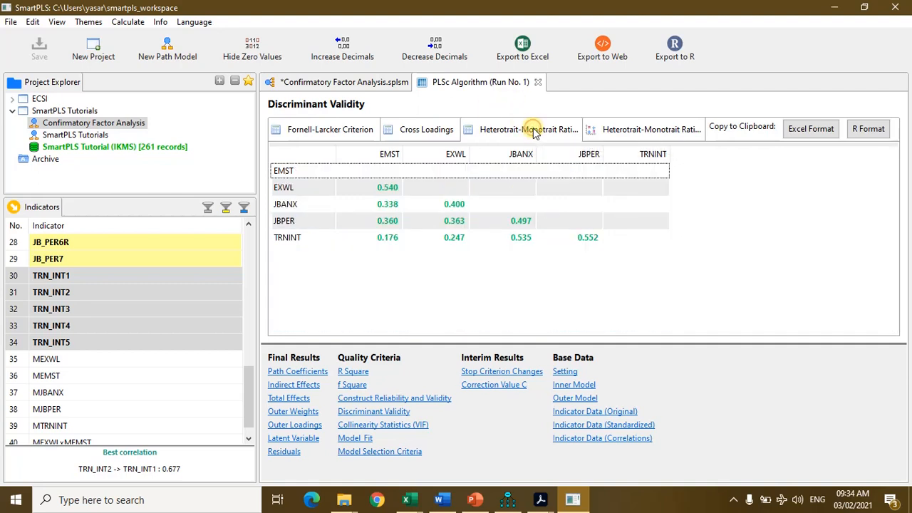
{"action": "left_click", "coordinate": [583, 131]}
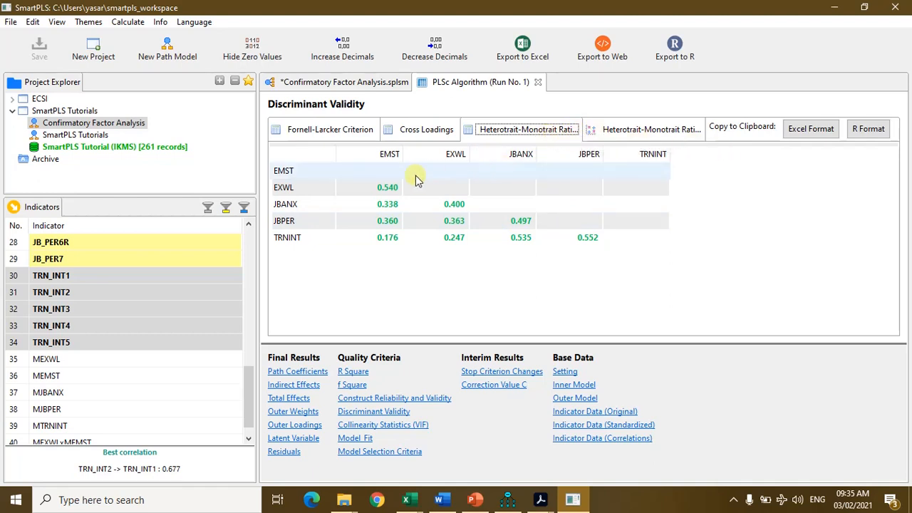
{"action": "left_click", "coordinate": [631, 135]}
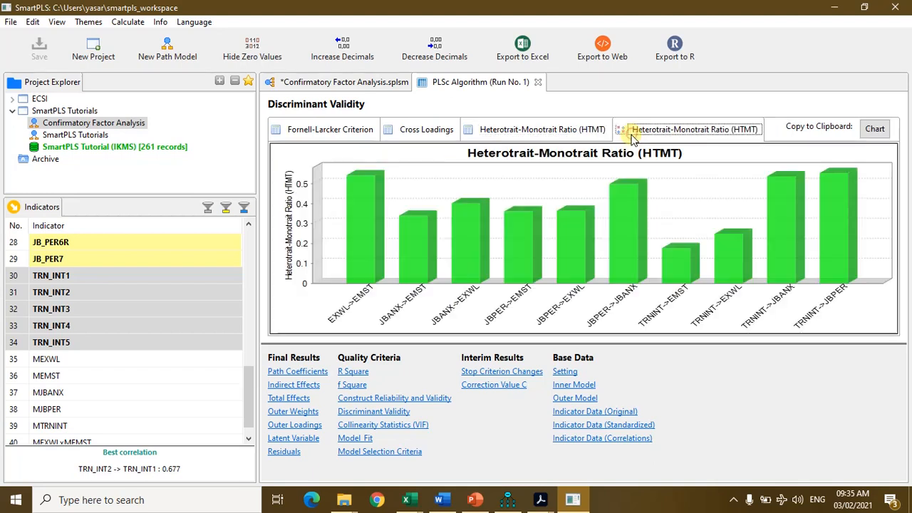
{"action": "left_click", "coordinate": [541, 130]}
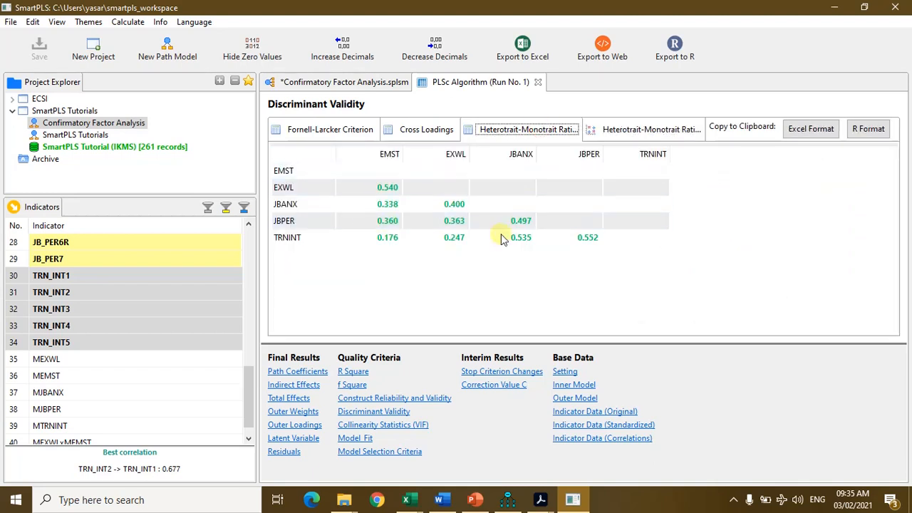
Examine the Outer VIF Values in Collinearity Statistics for all indicators from EM_ST1 through TRN_INT5
{"action": "left_click", "coordinate": [396, 426]}
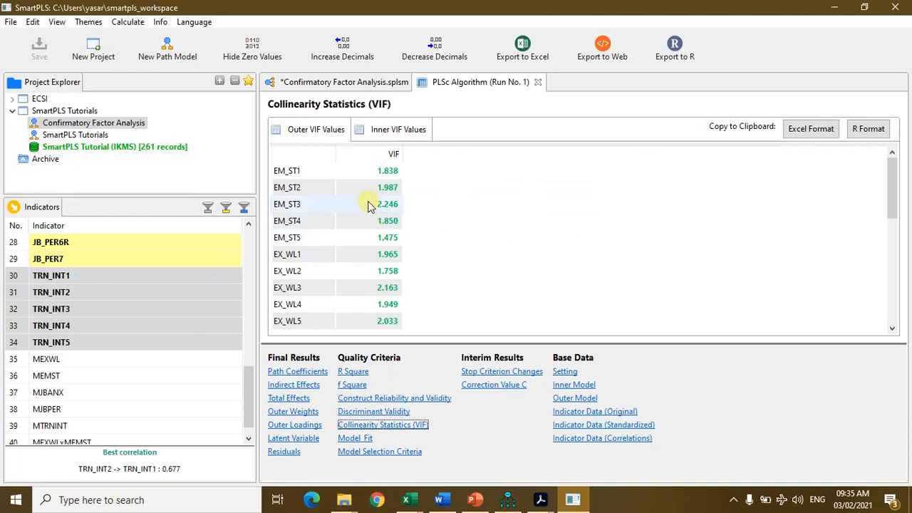
{"action": "scroll", "coordinate": [369, 205], "scroll_direction": "down", "scroll_amount": 3}
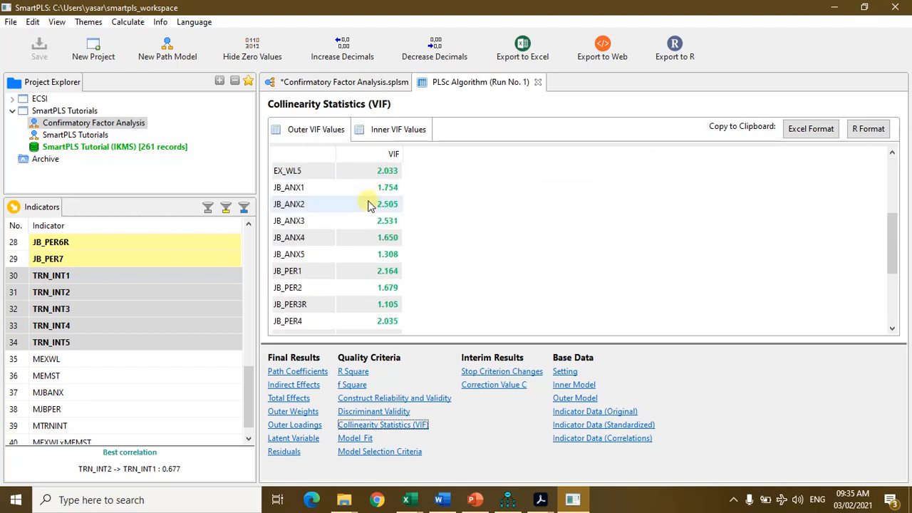
{"action": "scroll", "coordinate": [369, 205], "scroll_direction": "down", "scroll_amount": 3}
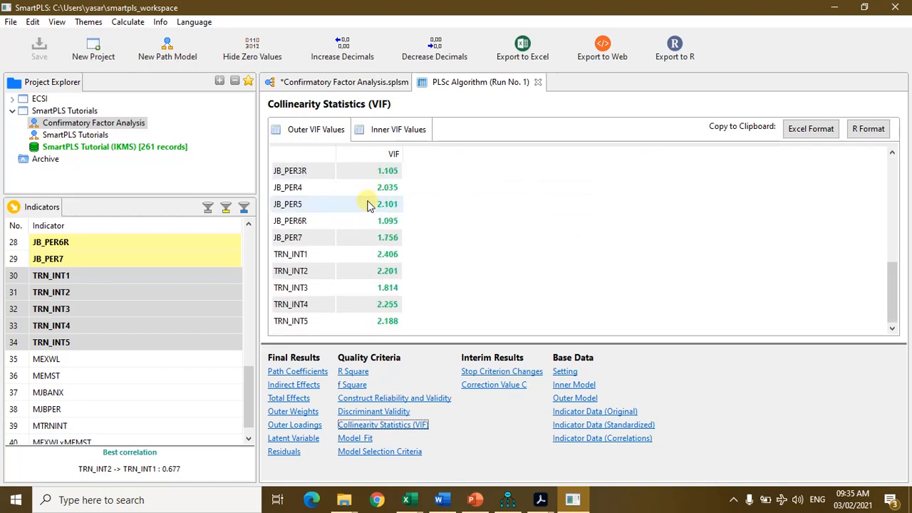
{"action": "scroll", "coordinate": [369, 205], "scroll_direction": "up", "scroll_amount": 6}
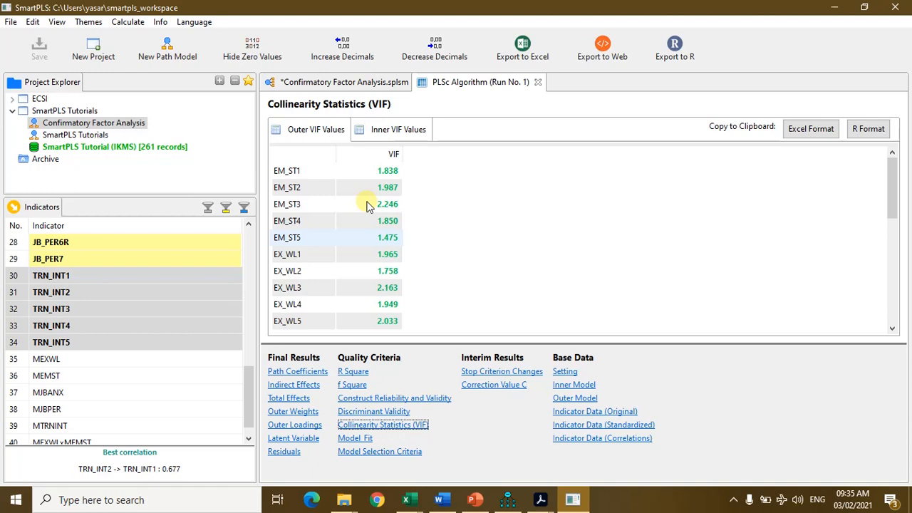
{"action": "scroll", "coordinate": [369, 205], "scroll_direction": "down", "scroll_amount": 6}
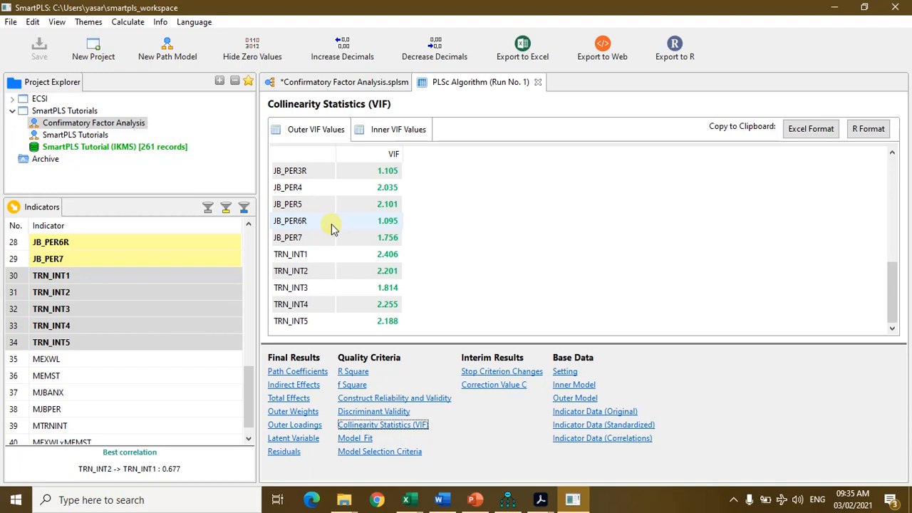
{"action": "scroll", "coordinate": [331, 226], "scroll_direction": "up", "scroll_amount": 6}
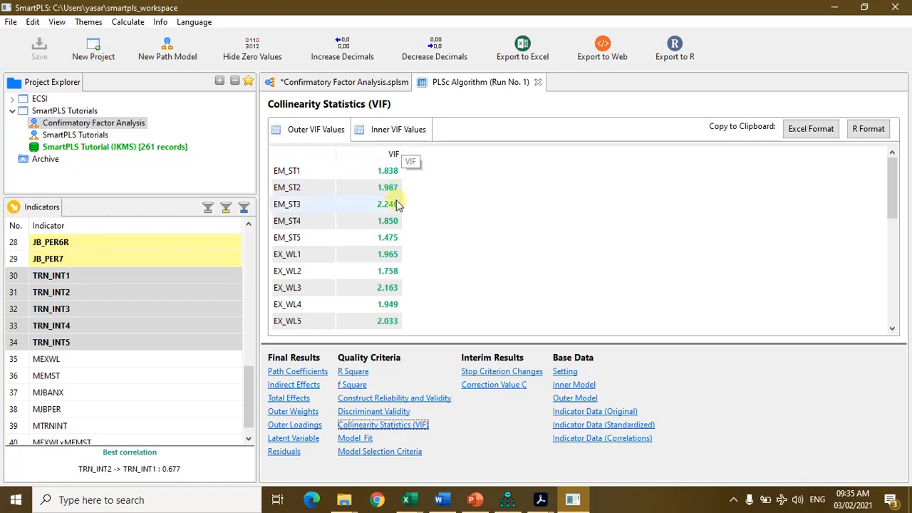
{"action": "scroll", "coordinate": [387, 206], "scroll_direction": "down", "scroll_amount": 6}
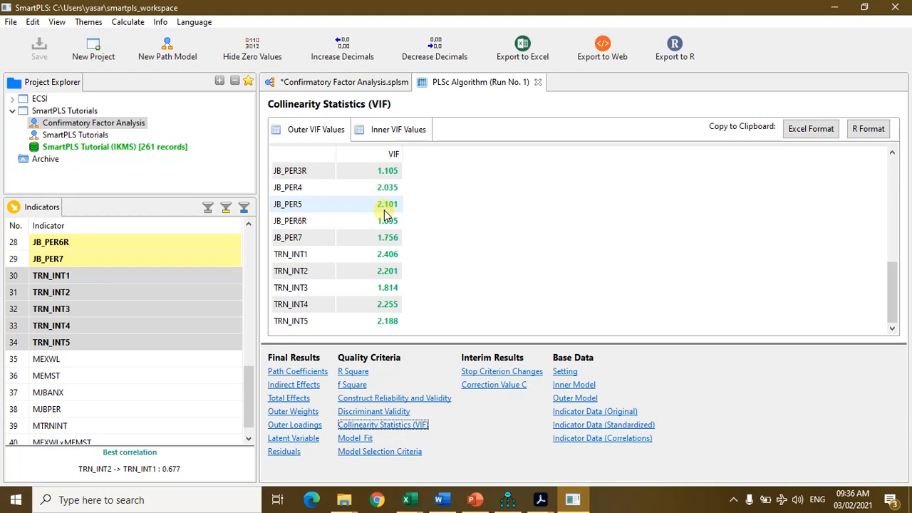
Open the Model_Fit summary and widen the Saturated Model and Estimated Model columns until both headings are readable
{"action": "left_click", "coordinate": [357, 439]}
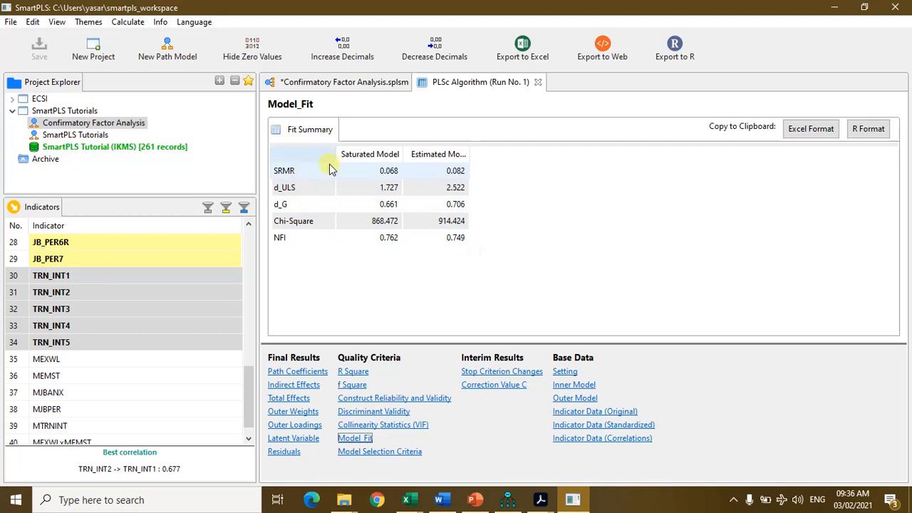
{"action": "left_click_drag", "start_coordinate": [404, 154], "coordinate": [420, 153]}
{"action": "left_click_drag", "start_coordinate": [484, 153], "coordinate": [521, 154]}
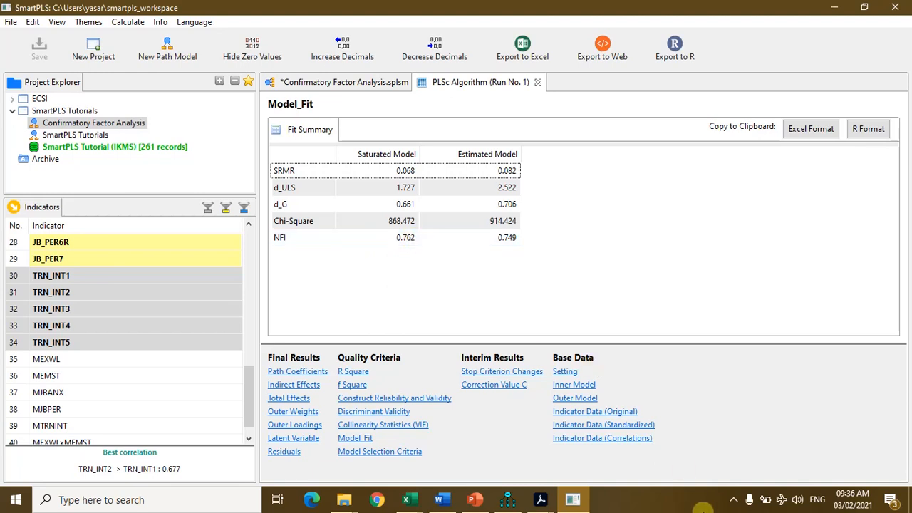
Switch to the thesis in Word, look up the fit thresholds in Table 2: Confirmatory Factor Analysis Measurement Indexes, and minimize the document
{"action": "left_click", "coordinate": [443, 501]}
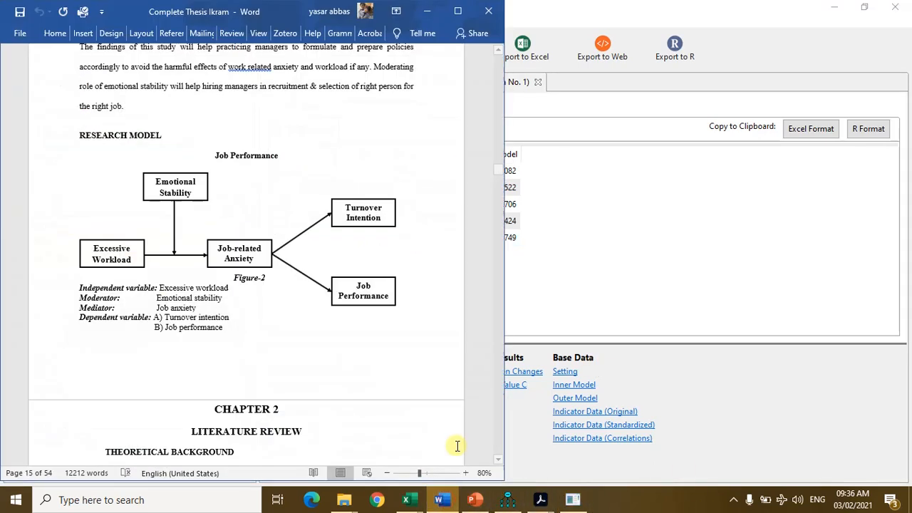
{"action": "scroll", "coordinate": [356, 249], "scroll_direction": "down", "scroll_amount": 5}
{"action": "left_click_drag", "start_coordinate": [497, 171], "coordinate": [500, 325]}
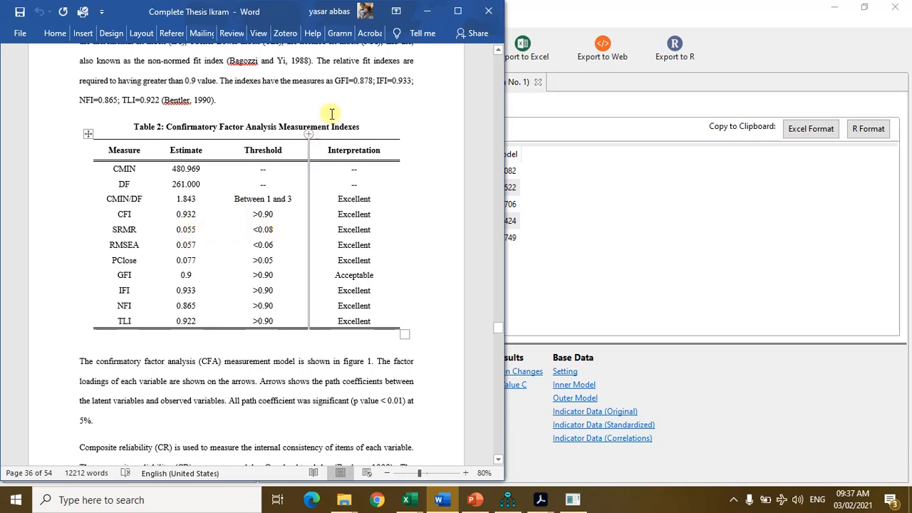
{"action": "left_click", "coordinate": [425, 9]}
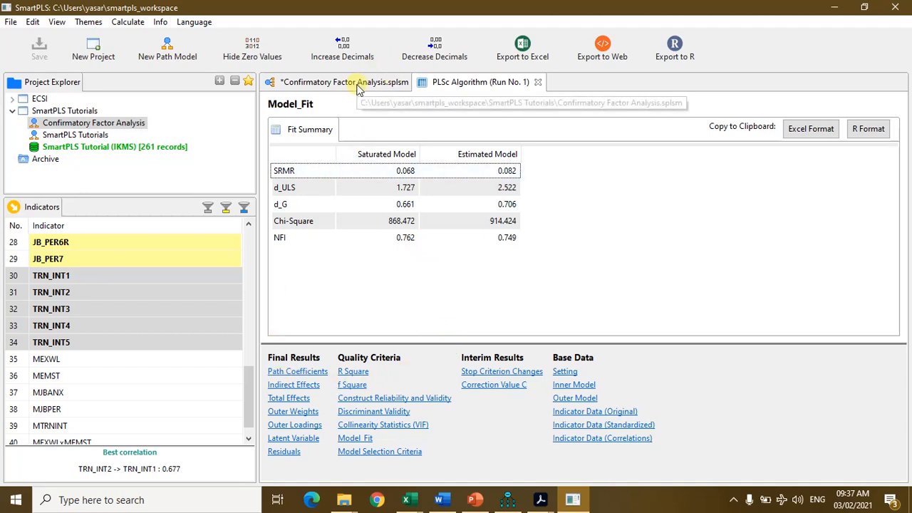
Clear the indicator selection in the Confirmatory Factor Analysis diagram and restore the Project Explorer beside it
{"action": "left_click", "coordinate": [383, 402]}
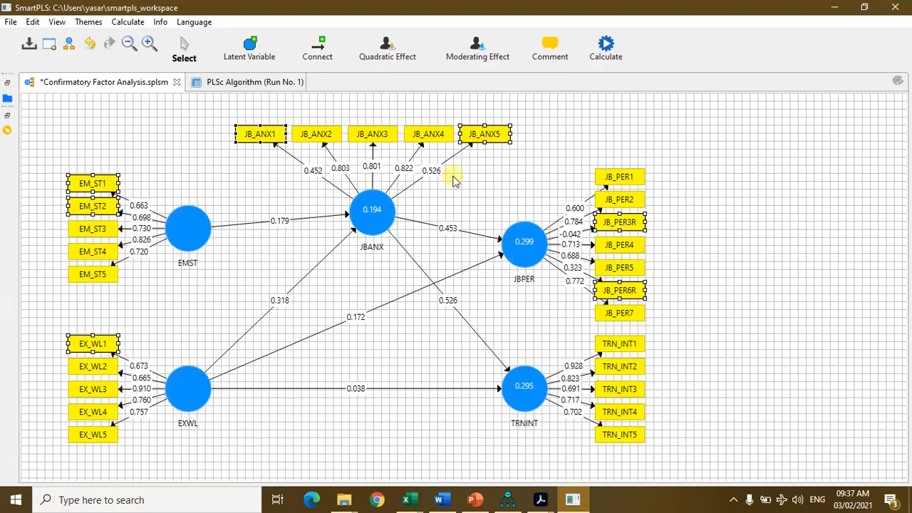
{"action": "left_click", "coordinate": [548, 143]}
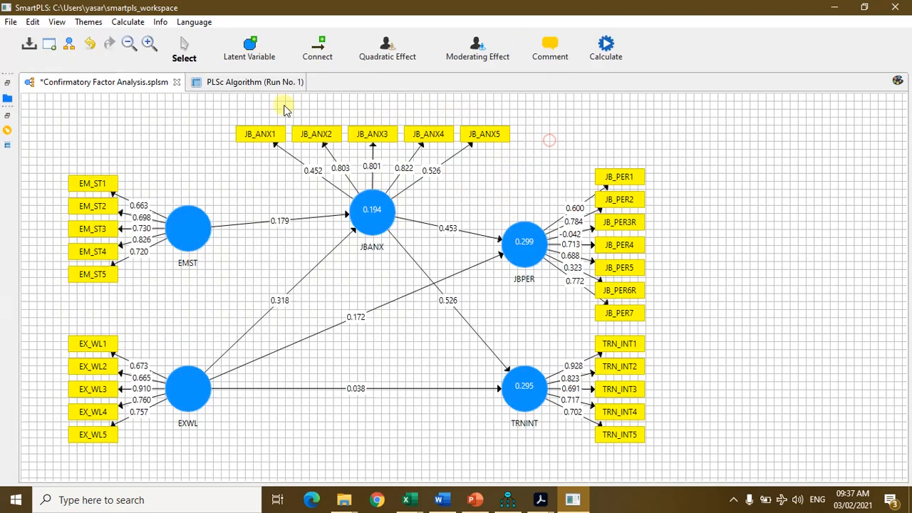
{"action": "left_click", "coordinate": [8, 86]}
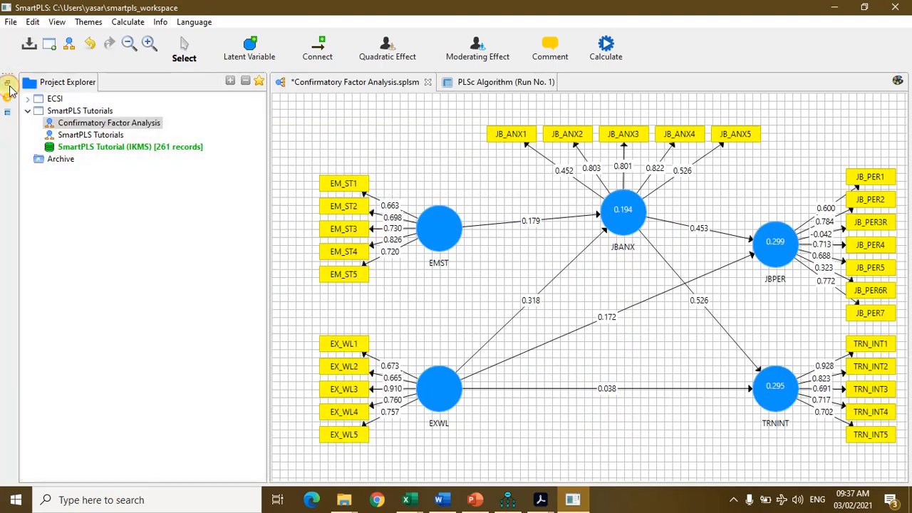
Delete the low-loading indicators JB_ANX1 and JB_ANX5 from the JBANX construct
{"action": "left_click", "coordinate": [511, 138]}
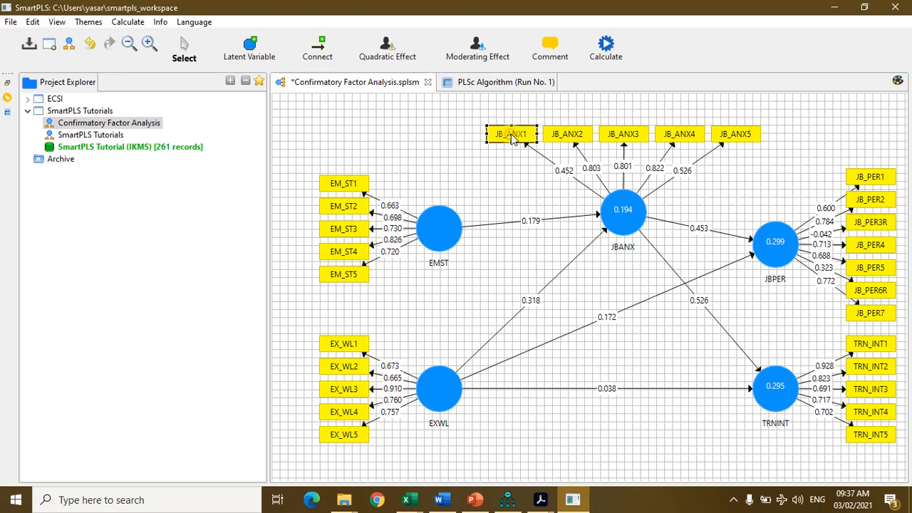
{"action": "left_click", "coordinate": [738, 139], "text": "shift"}
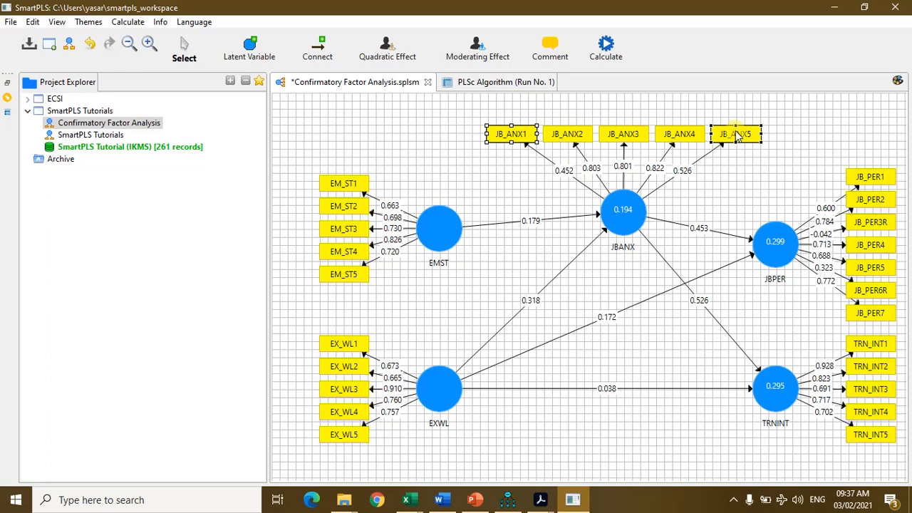
{"action": "key", "text": "Delete"}
Run the Consistent PLS Algorithm on the modified model, keeping Open Full Report as the action after calculation
{"action": "left_click", "coordinate": [607, 56]}
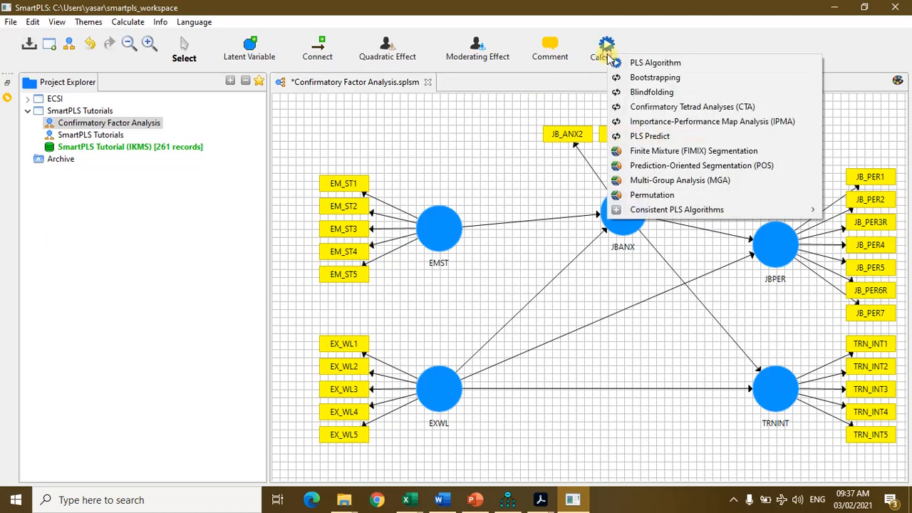
{"action": "mouse_move", "coordinate": [670, 209]}
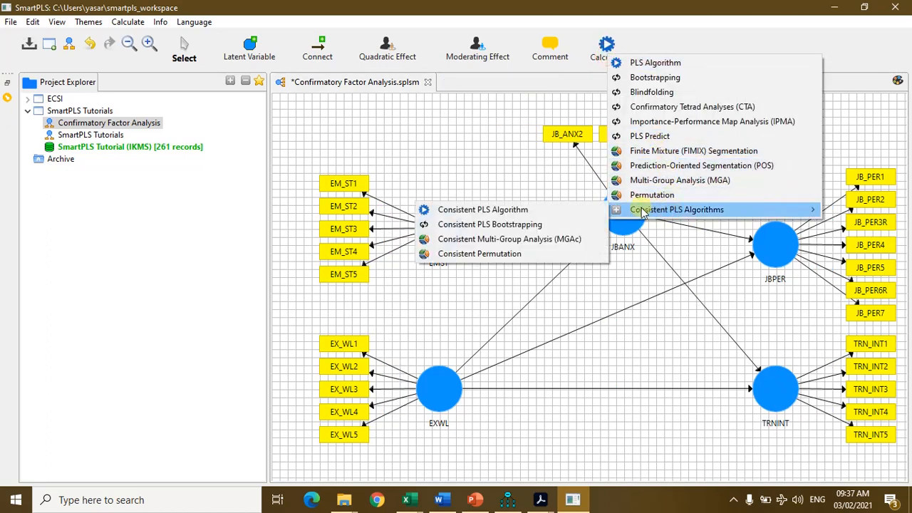
{"action": "left_click", "coordinate": [553, 215]}
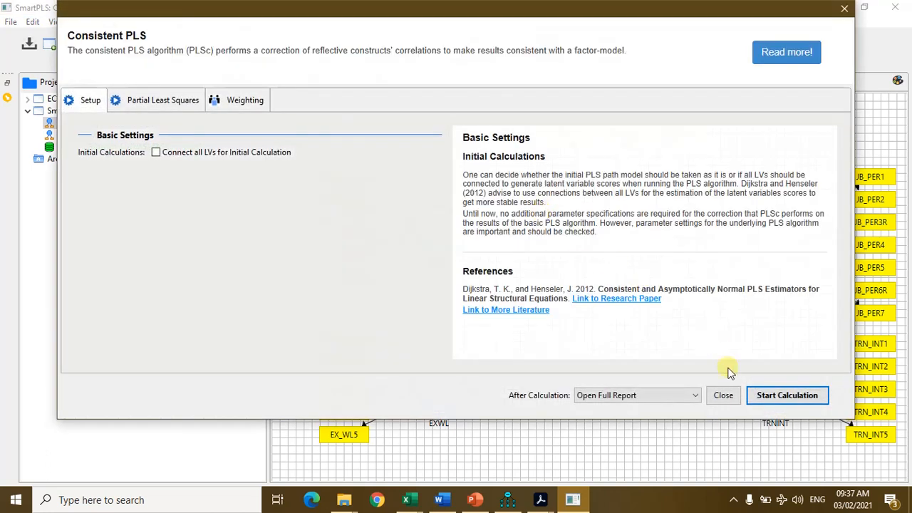
{"action": "left_click", "coordinate": [788, 398]}
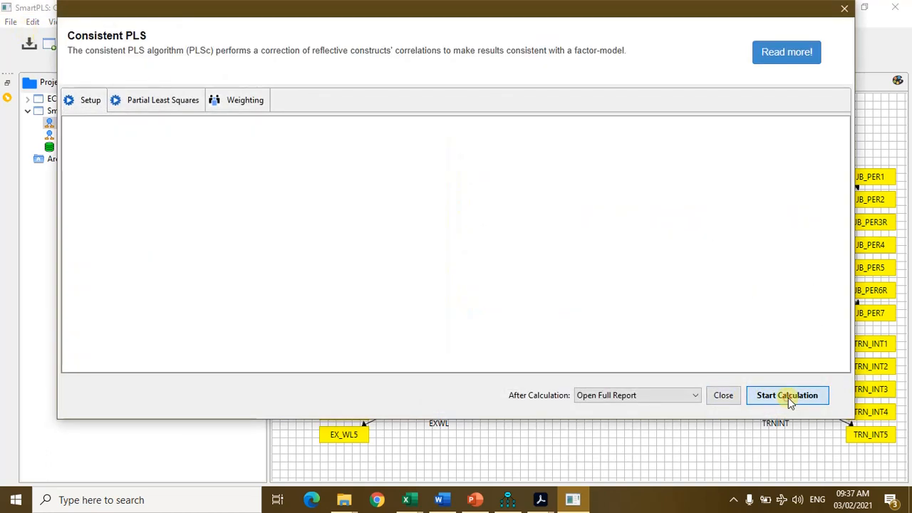
Start the consistent PLS calculation, restore the Project Explorer and review the Construct Reliability and Validity results
{"action": "left_click", "coordinate": [788, 397]}
{"action": "left_click", "coordinate": [786, 396]}
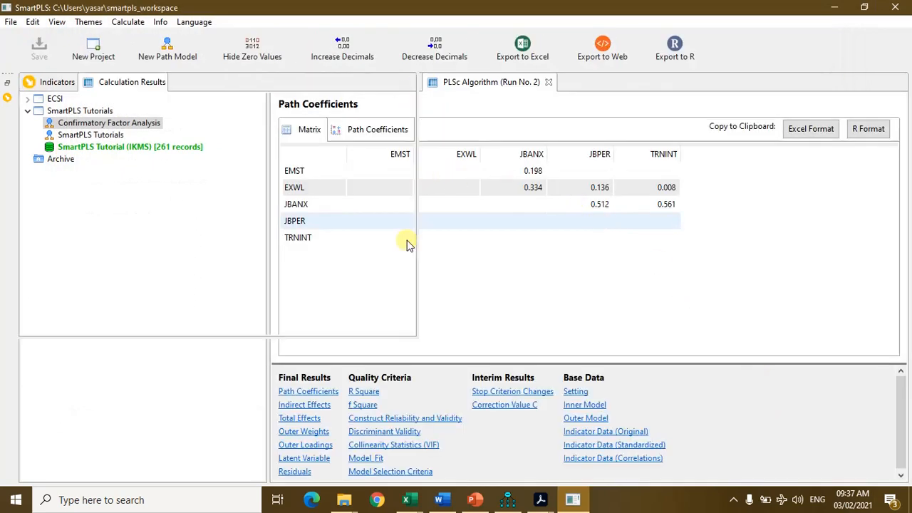
{"action": "left_click", "coordinate": [7, 82]}
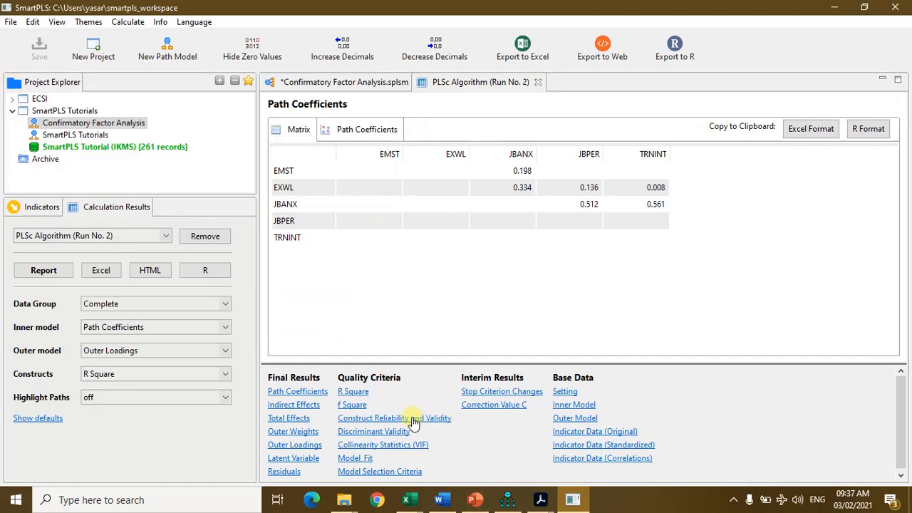
{"action": "left_click", "coordinate": [413, 419]}
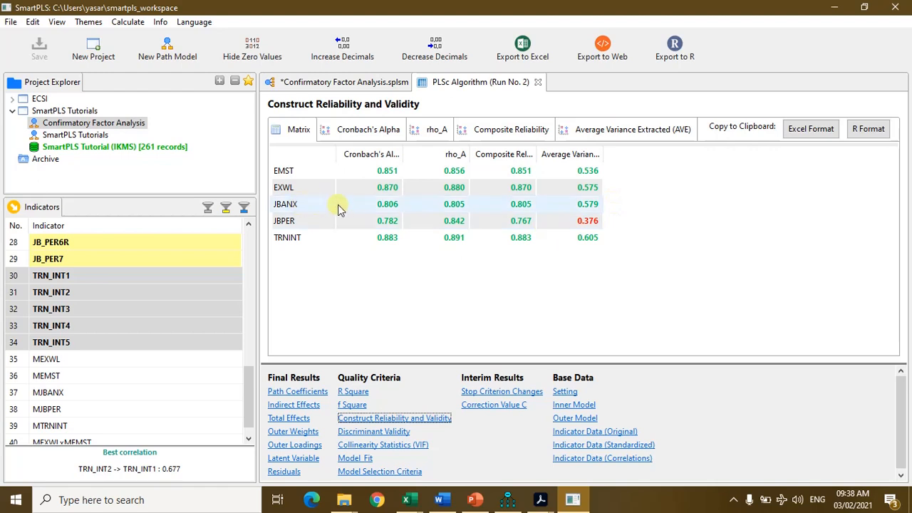
Delete the low-loading indicators JB_PER3R and JB_PER6R from the JBPER construct in the Confirmatory Factor Analysis diagram
{"action": "left_click", "coordinate": [339, 83]}
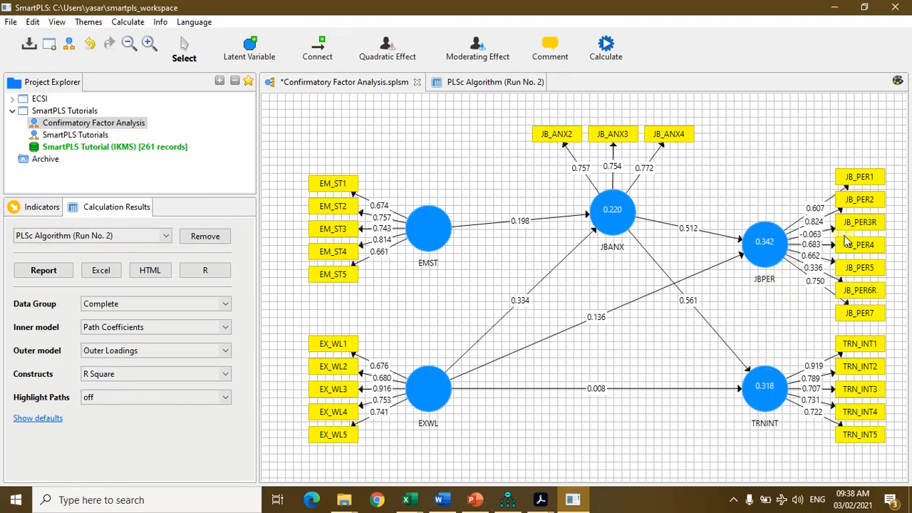
{"action": "left_click", "coordinate": [860, 223]}
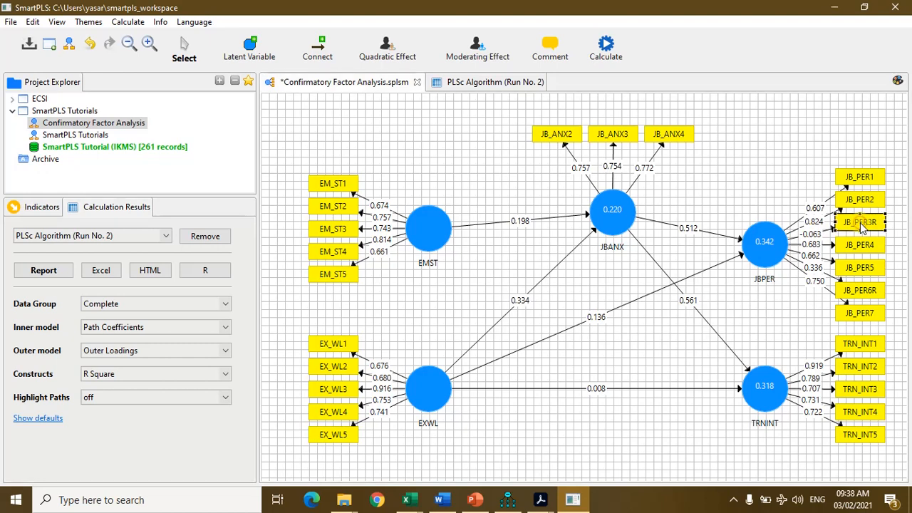
{"action": "left_click", "coordinate": [874, 296], "text": "ctrl"}
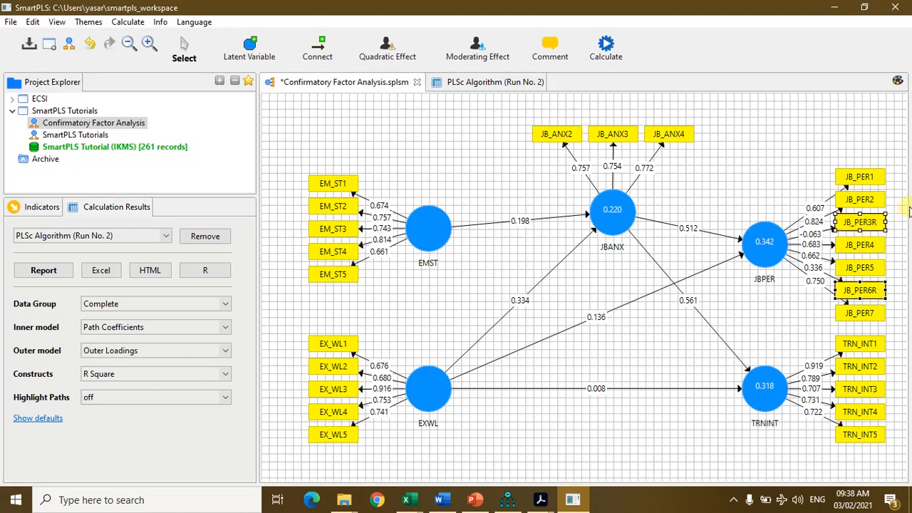
{"action": "key", "text": "Delete"}
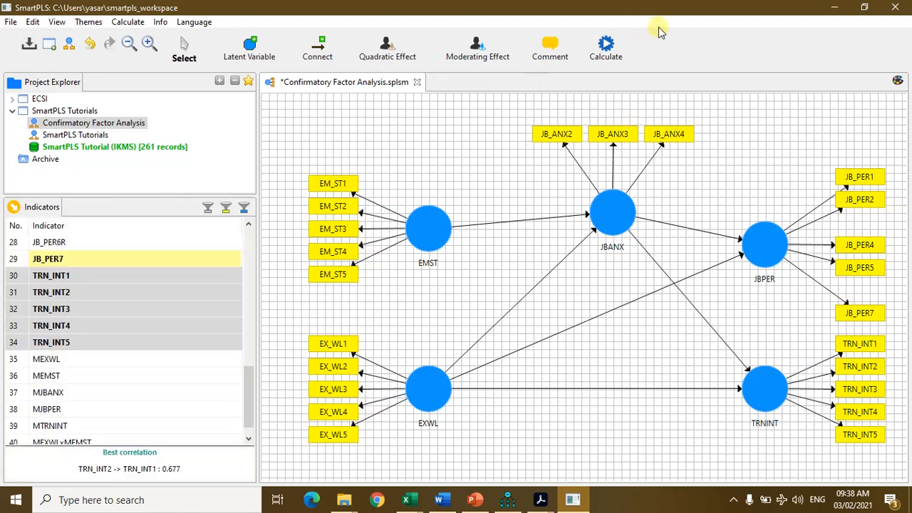
Run the Consistent PLS Algorithm on the reduced model with the Factor weighting scheme and Open Full Report after calculation
{"action": "left_click", "coordinate": [606, 46]}
{"action": "mouse_move", "coordinate": [702, 205]}
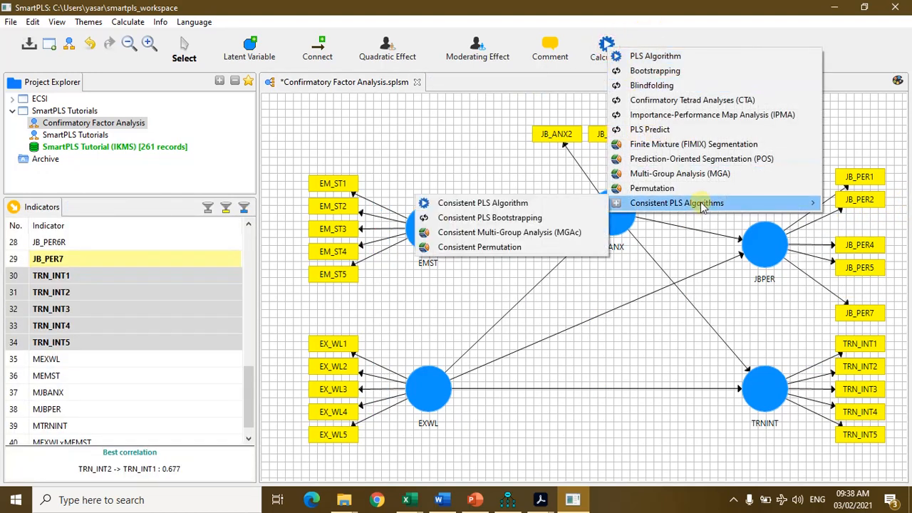
{"action": "left_click", "coordinate": [545, 205]}
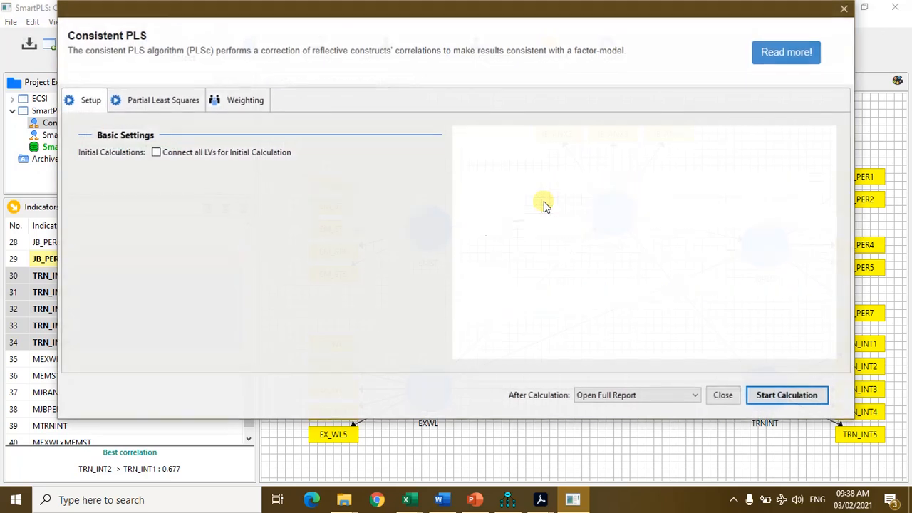
{"action": "left_click", "coordinate": [182, 102]}
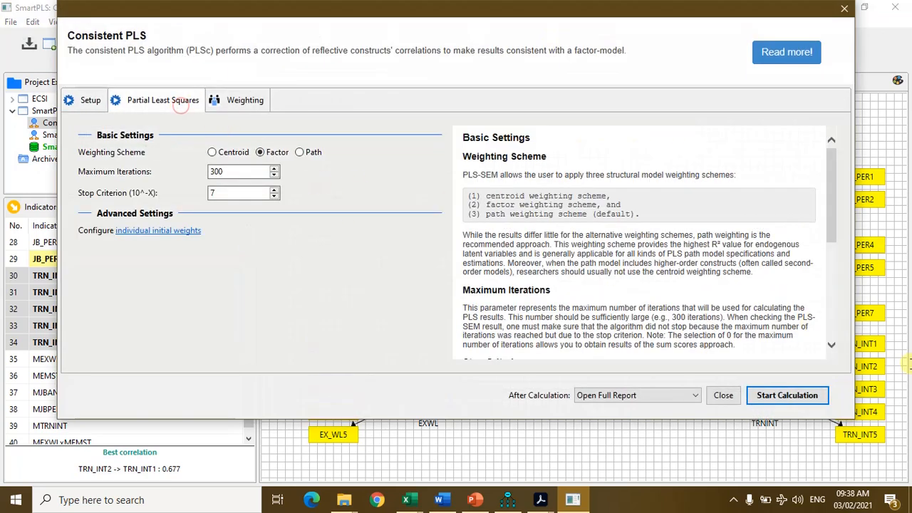
{"action": "left_click", "coordinate": [778, 396]}
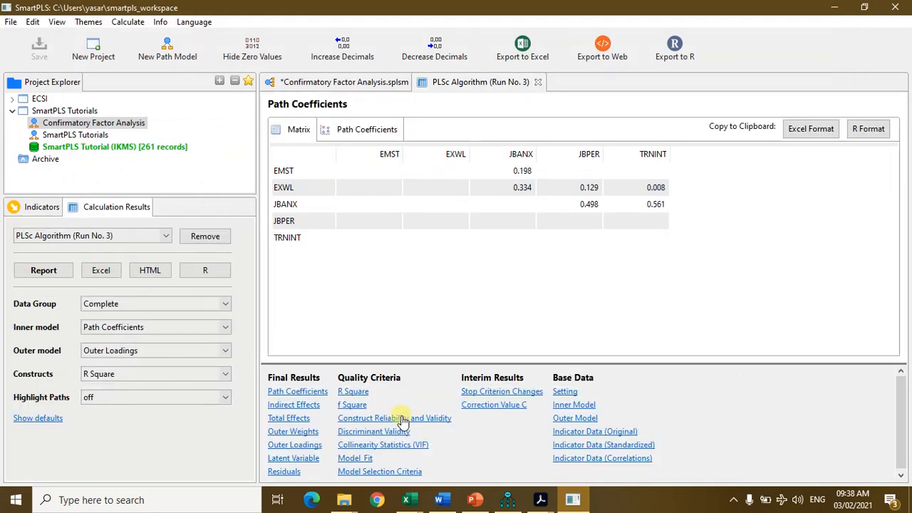
Review Construct Reliability and Validity for the new run, widening the Cronbach's Alpha and Average Variance Extracted columns
{"action": "left_click", "coordinate": [403, 420]}
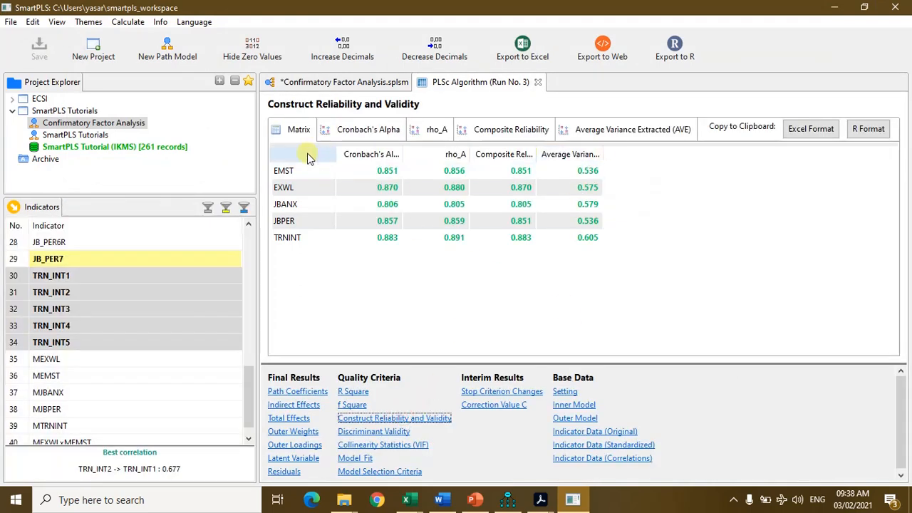
{"action": "left_click_drag", "start_coordinate": [406, 149], "coordinate": [419, 148]}
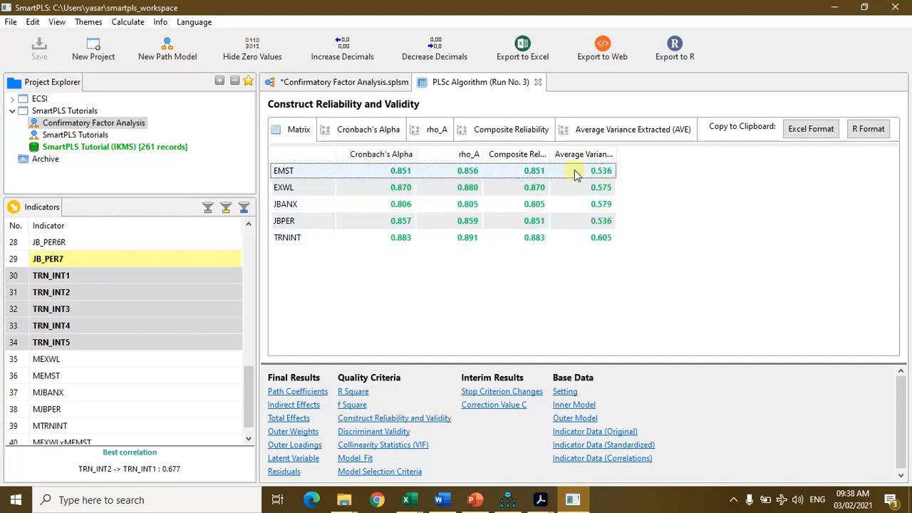
{"action": "left_click_drag", "start_coordinate": [615, 153], "coordinate": [633, 154]}
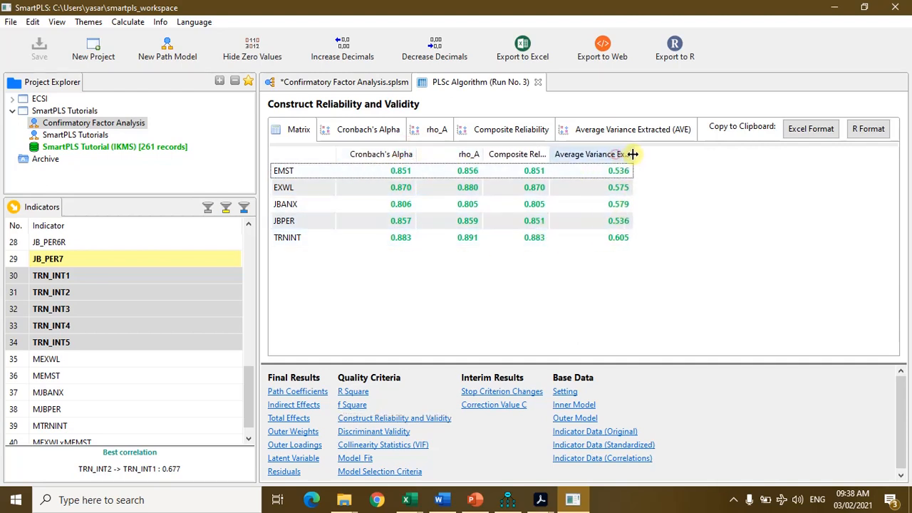
Check the new run's discriminant validity, outer VIF values and model fit summary, widening the Estimated Model column
{"action": "left_click", "coordinate": [388, 431]}
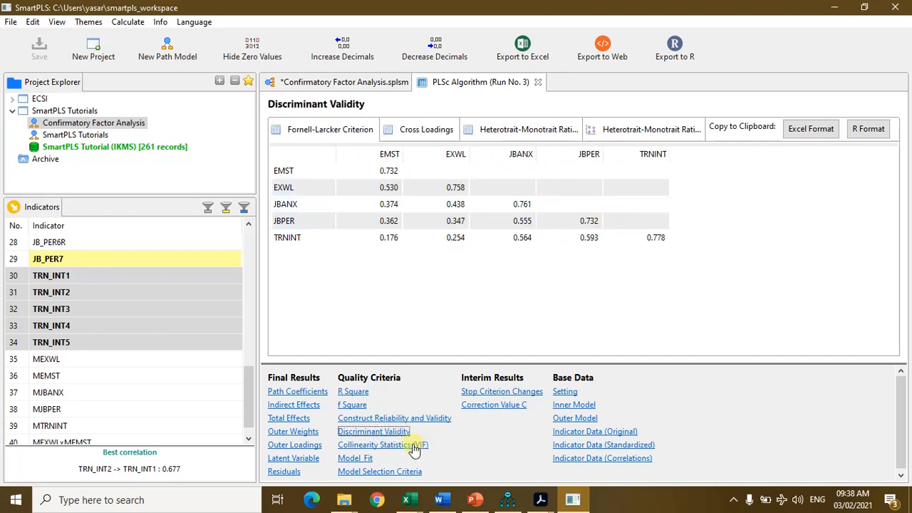
{"action": "left_click", "coordinate": [410, 446]}
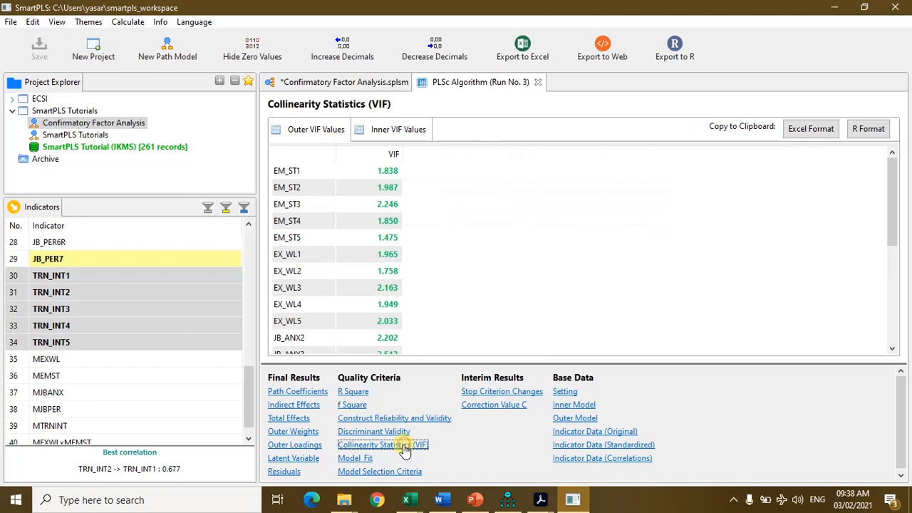
{"action": "left_click", "coordinate": [353, 459]}
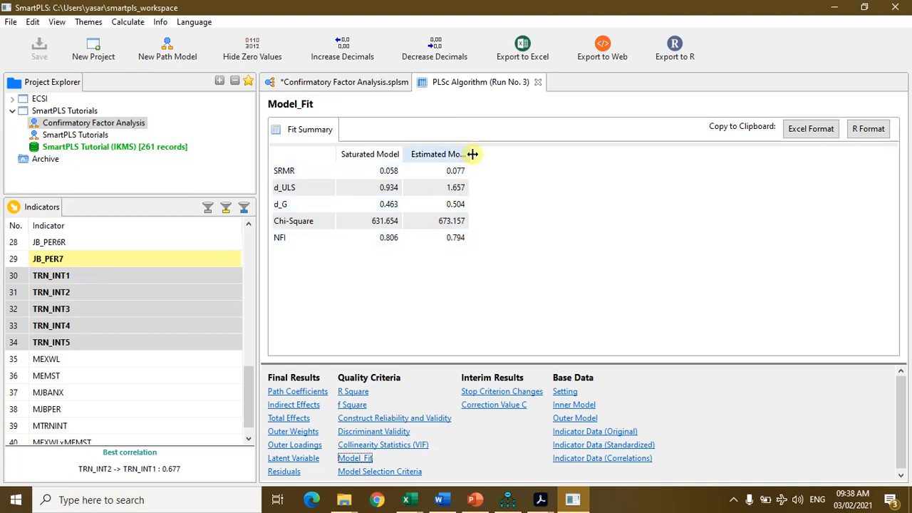
{"action": "left_click_drag", "start_coordinate": [470, 155], "coordinate": [504, 166]}
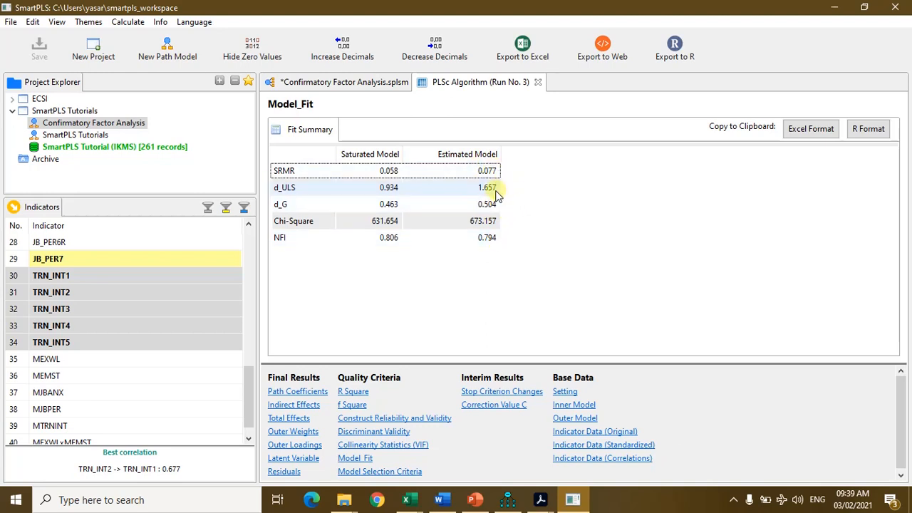
Switch to the Model fit diagram in Amos and compare its unstandardized and standardized estimates, ending on standardized
{"action": "left_click", "coordinate": [506, 500]}
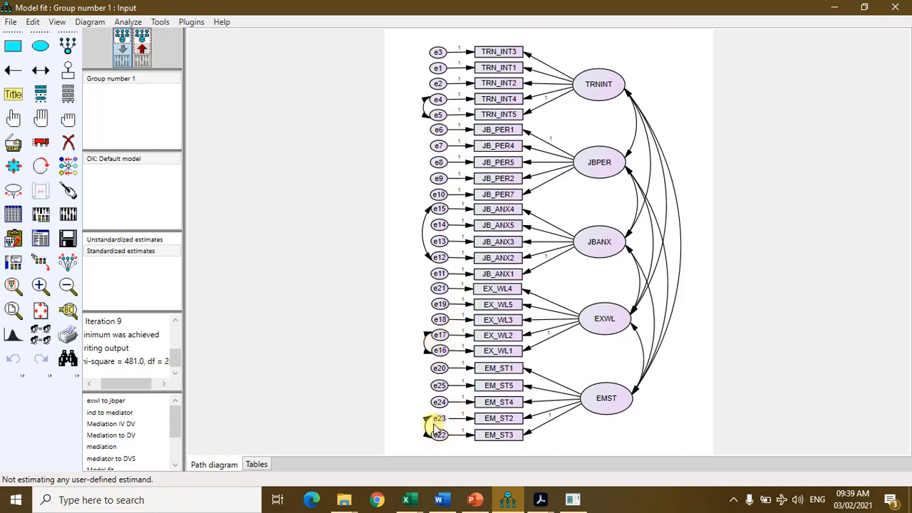
{"action": "left_click", "coordinate": [143, 50]}
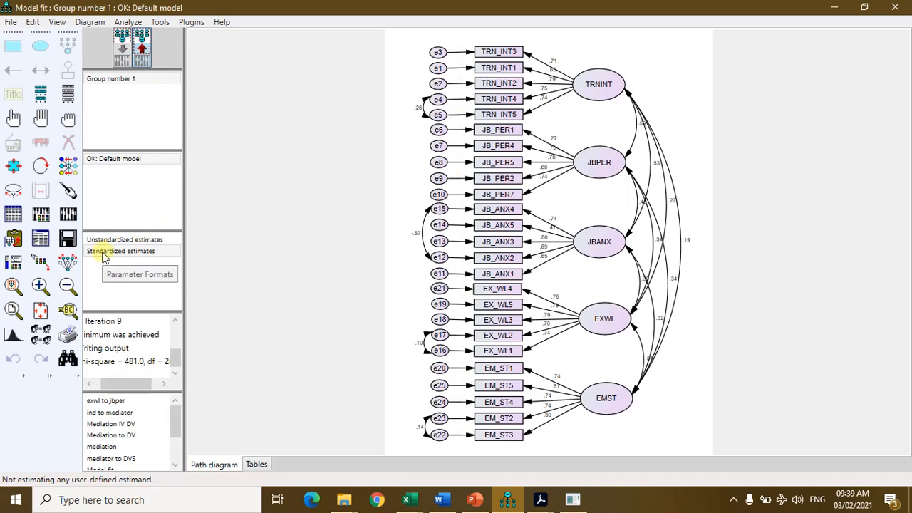
{"action": "left_click", "coordinate": [120, 242]}
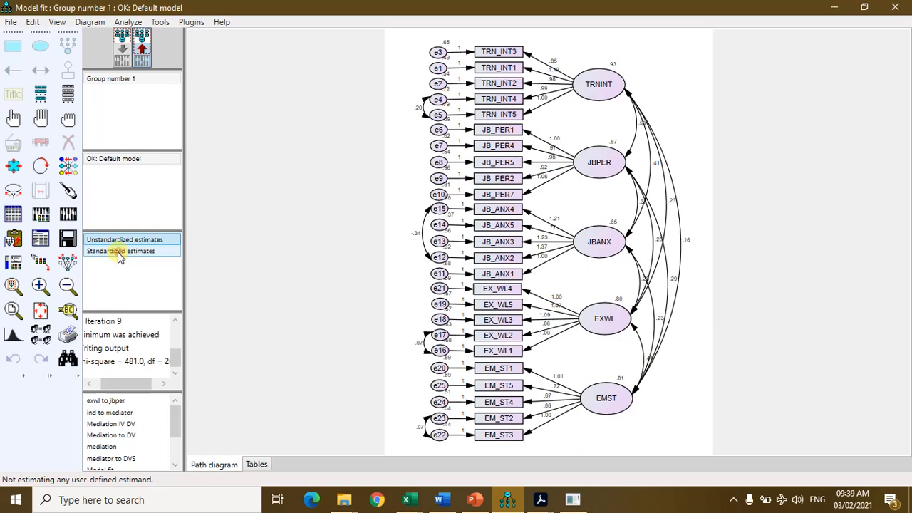
{"action": "left_click", "coordinate": [119, 252]}
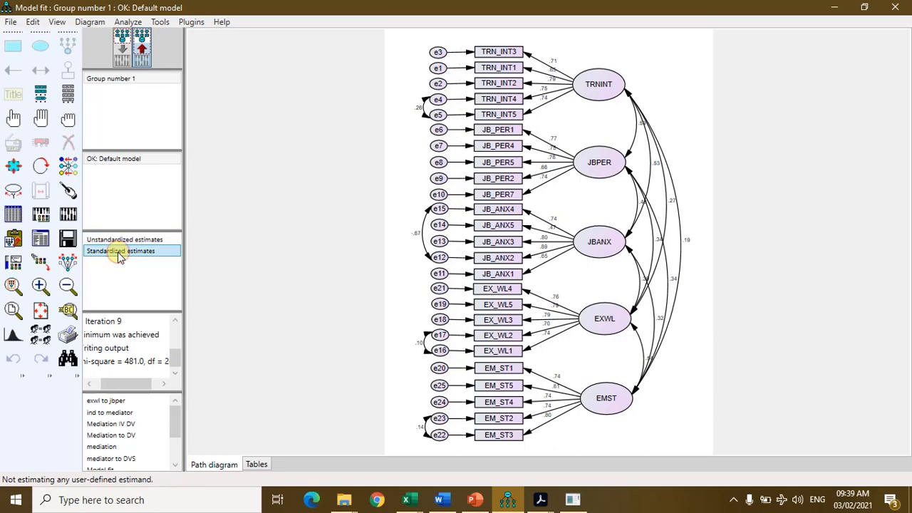
Shrink the Amos window to cover roughly half the screen beside SmartPLS, and return to SmartPLS
{"action": "left_click", "coordinate": [864, 7]}
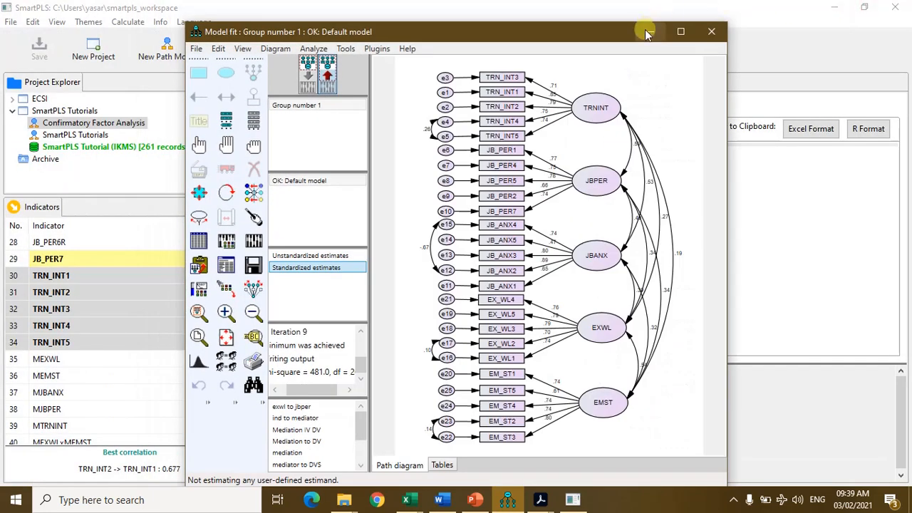
{"action": "left_click_drag", "start_coordinate": [577, 29], "coordinate": [398, 14]}
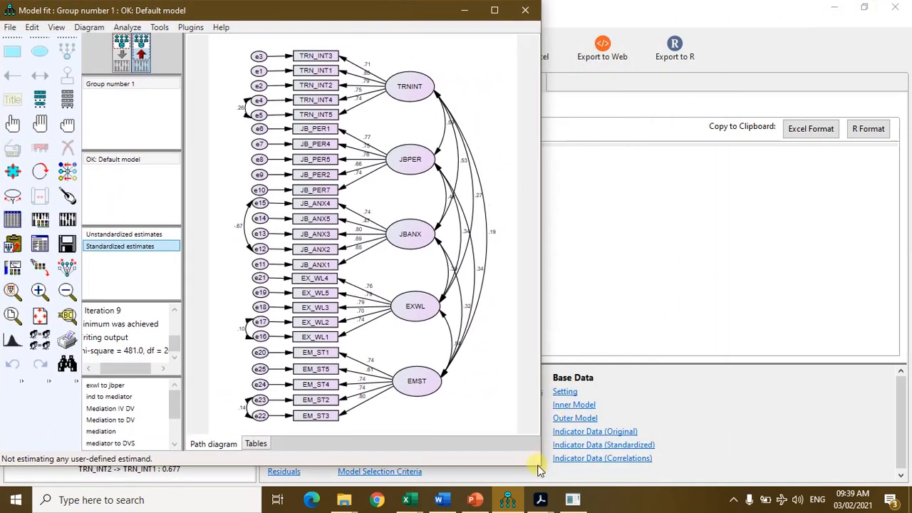
{"action": "left_click_drag", "start_coordinate": [539, 468], "coordinate": [545, 489]}
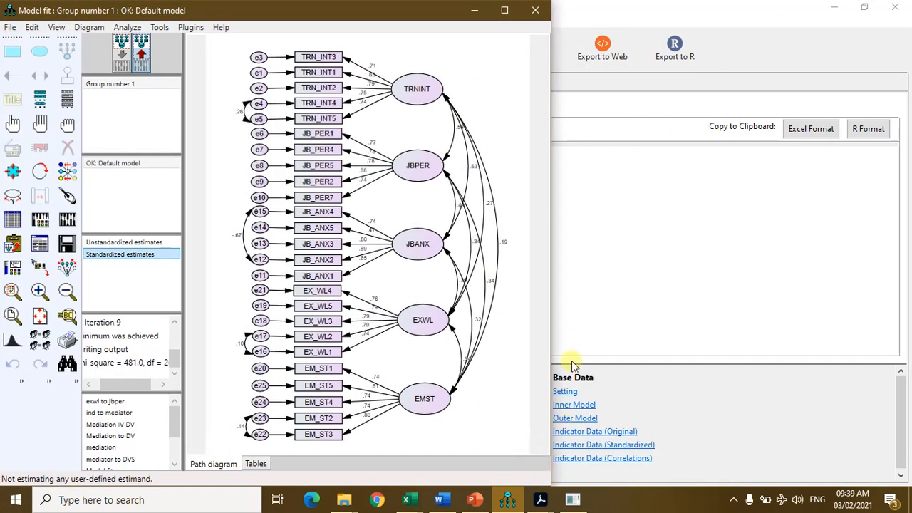
{"action": "left_click", "coordinate": [758, 10]}
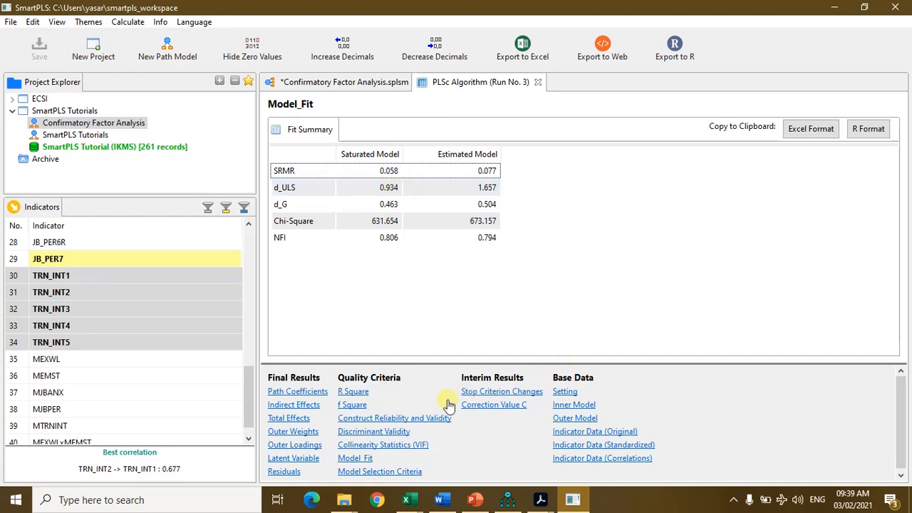
Recheck the Construct Reliability and Validity table with a wider Cronbach's Alpha column, and inspect the loadings on the Confirmatory Factor Analysis diagram
{"action": "left_click", "coordinate": [421, 419]}
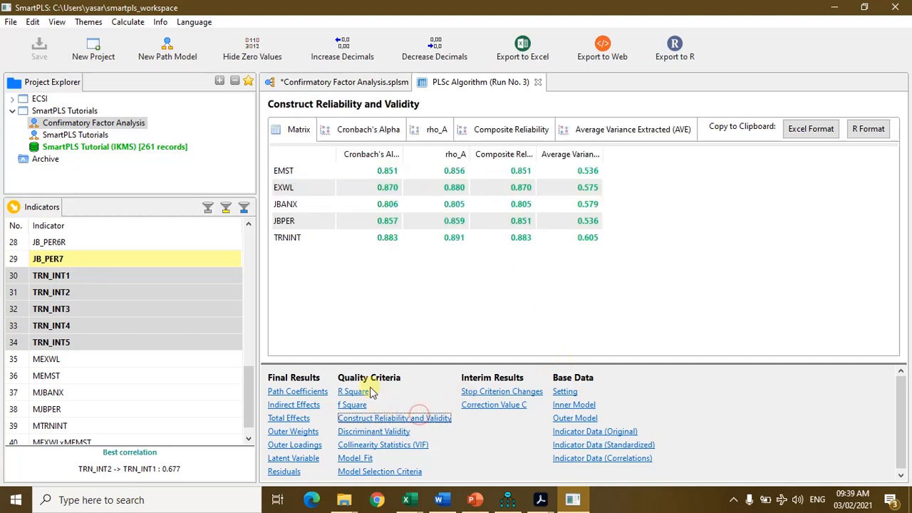
{"action": "left_click_drag", "start_coordinate": [403, 153], "coordinate": [440, 151]}
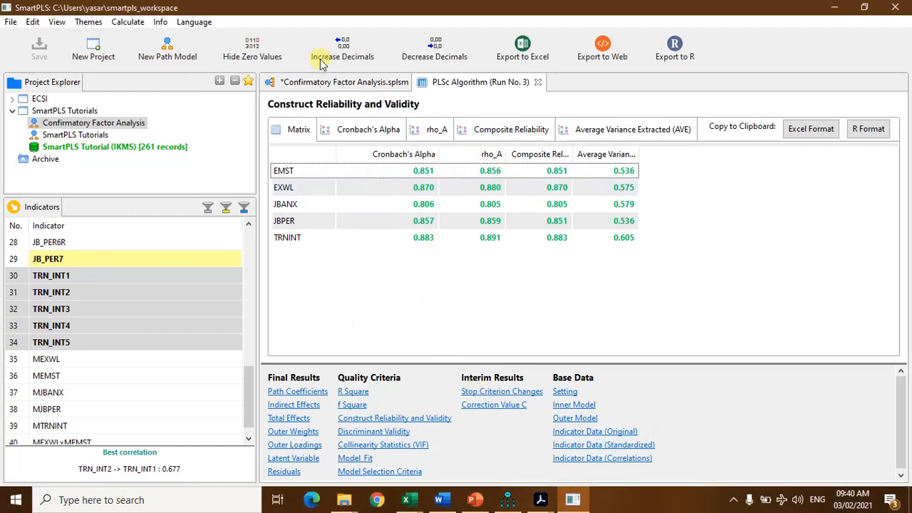
{"action": "left_click", "coordinate": [359, 84]}
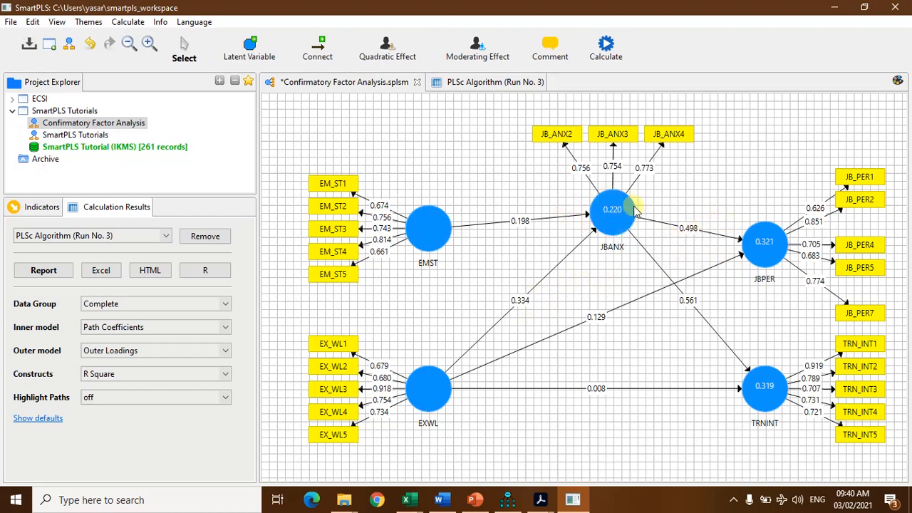
{"action": "mouse_move", "coordinate": [634, 198]}
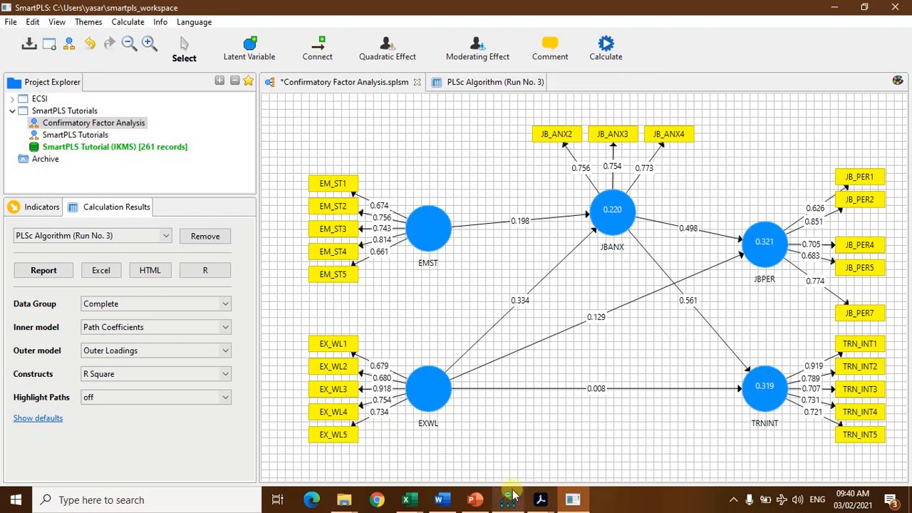
{"action": "mouse_move", "coordinate": [512, 493]}
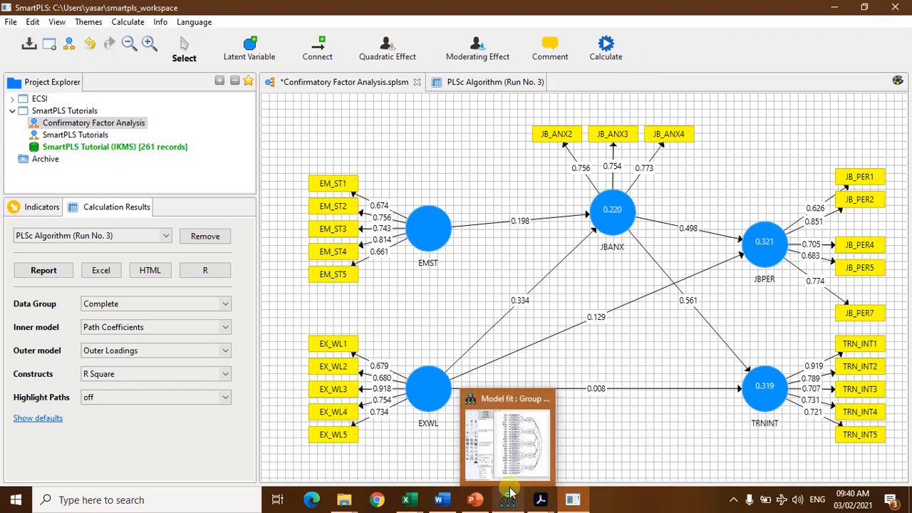